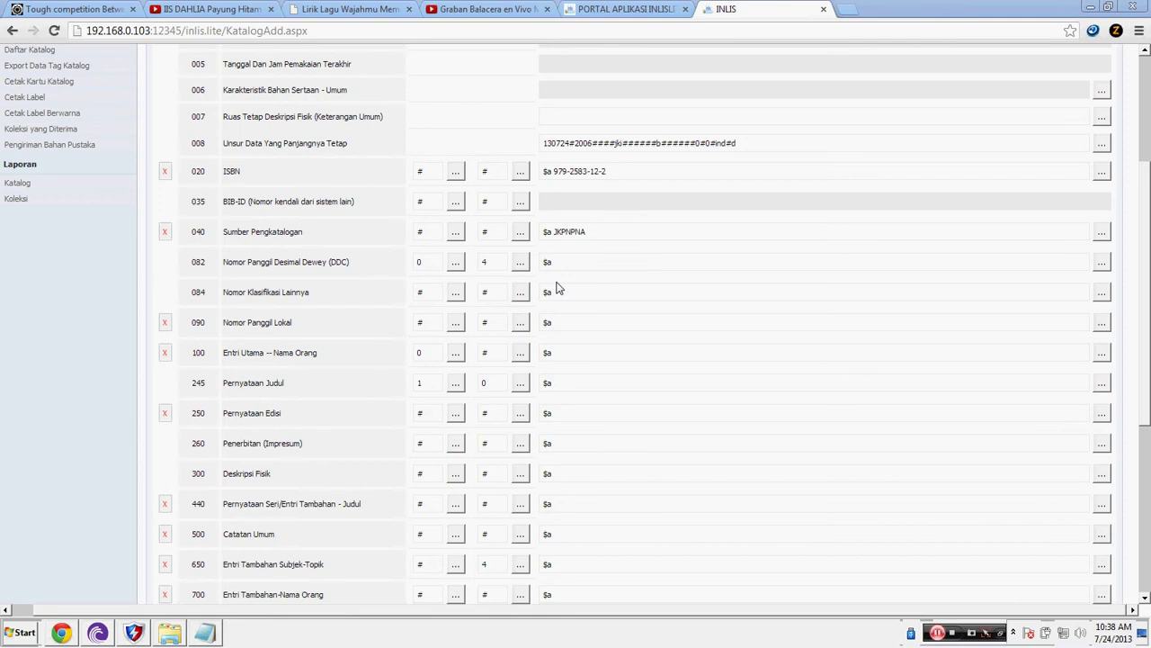
Step: Set the tag 082 indicators to 0 (Edisi lengkap) and 4 (Dibuat oleh badan di luar LC)
{"action": "left_click", "coordinate": [456, 263]}
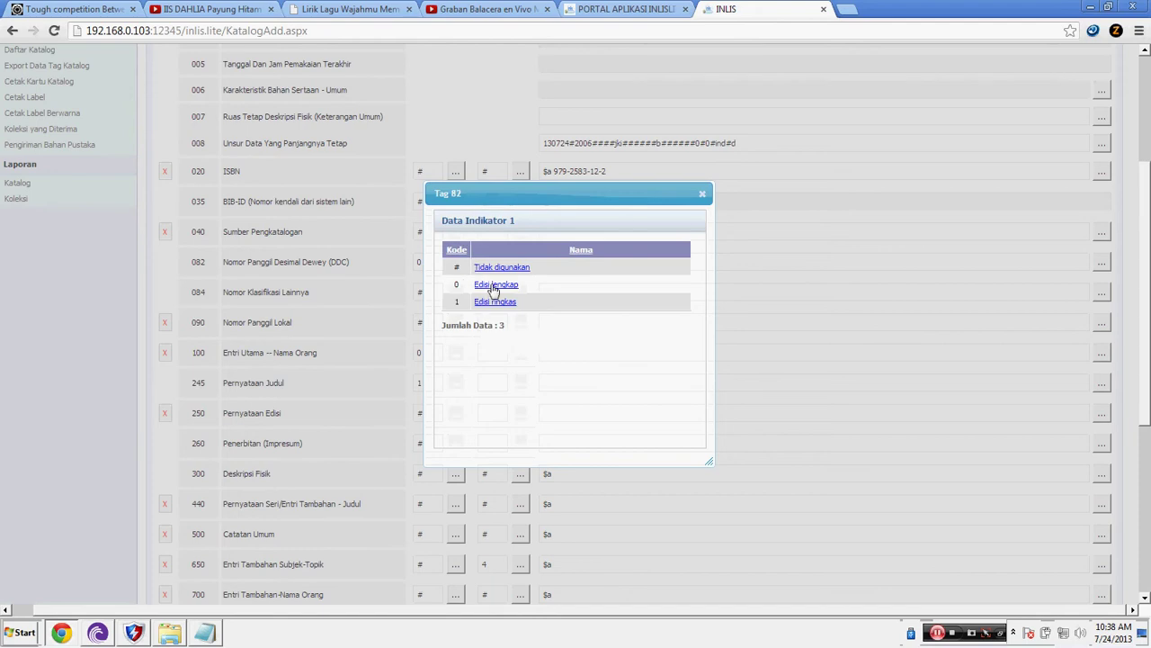
{"action": "left_click", "coordinate": [492, 284]}
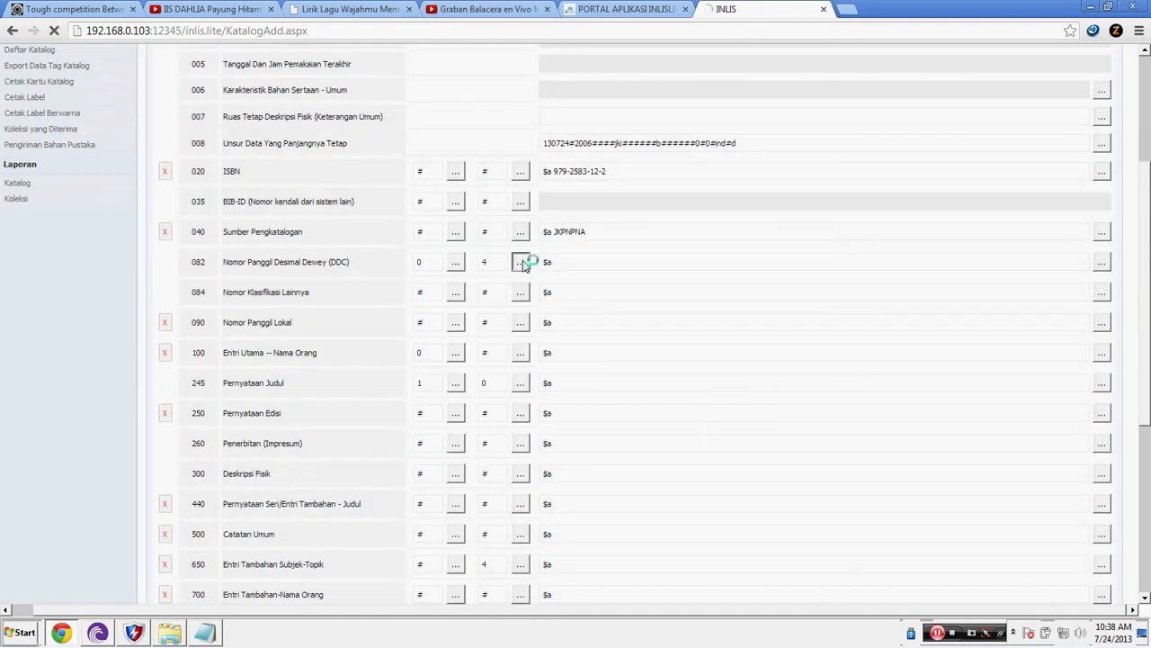
{"action": "left_click", "coordinate": [520, 261]}
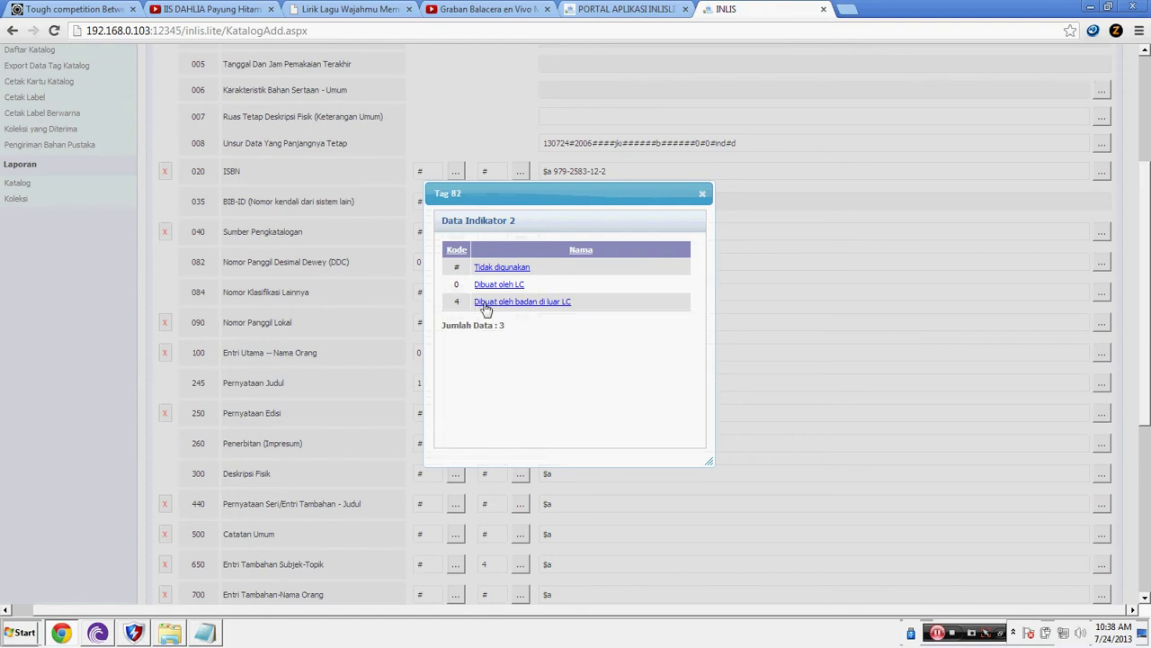
{"action": "left_click", "coordinate": [506, 303]}
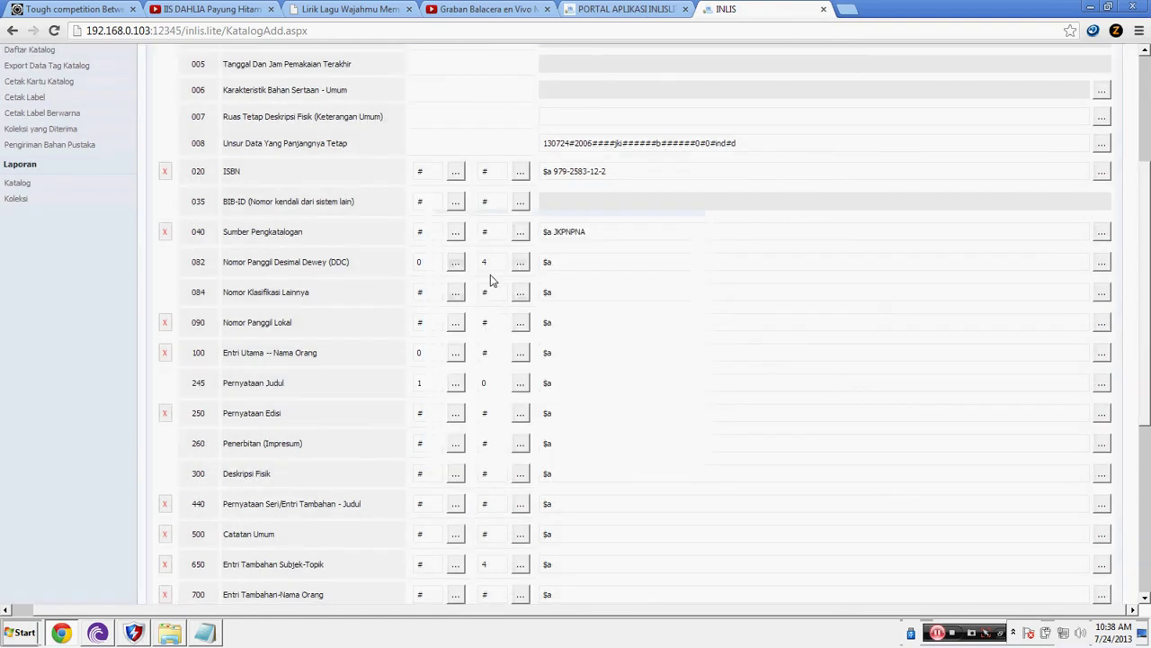
Step: Enter DDC number 336.22 with edition [22] for tag 082 and confirm its subfield data
{"action": "left_click", "coordinate": [568, 261]}
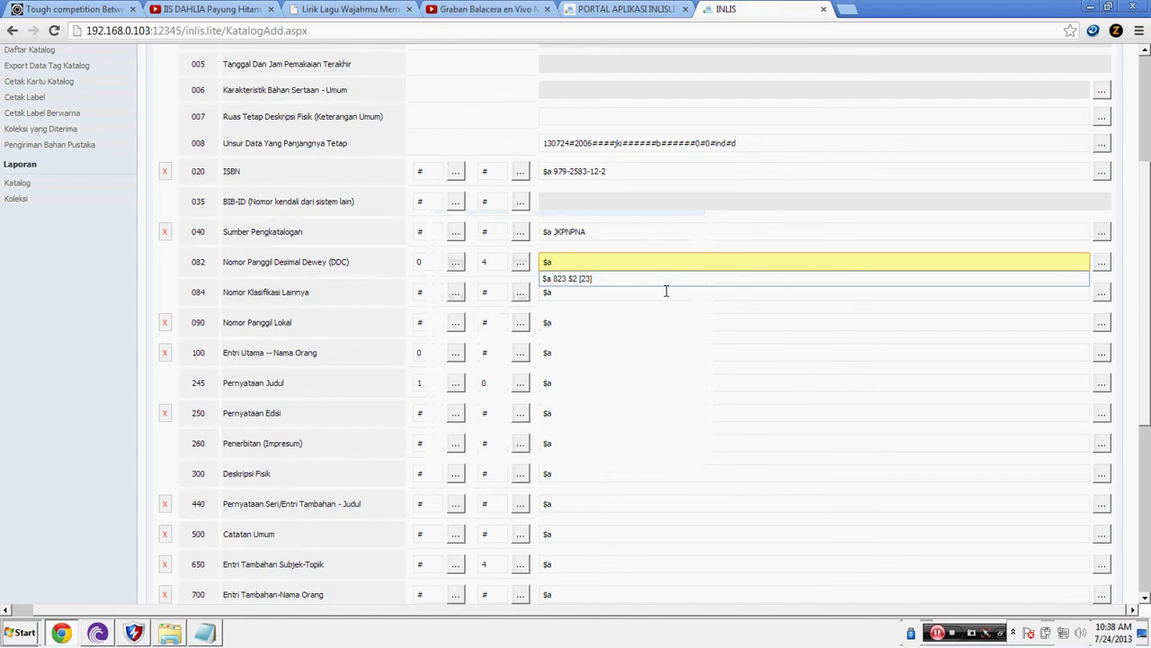
{"action": "type", "text": "3"}
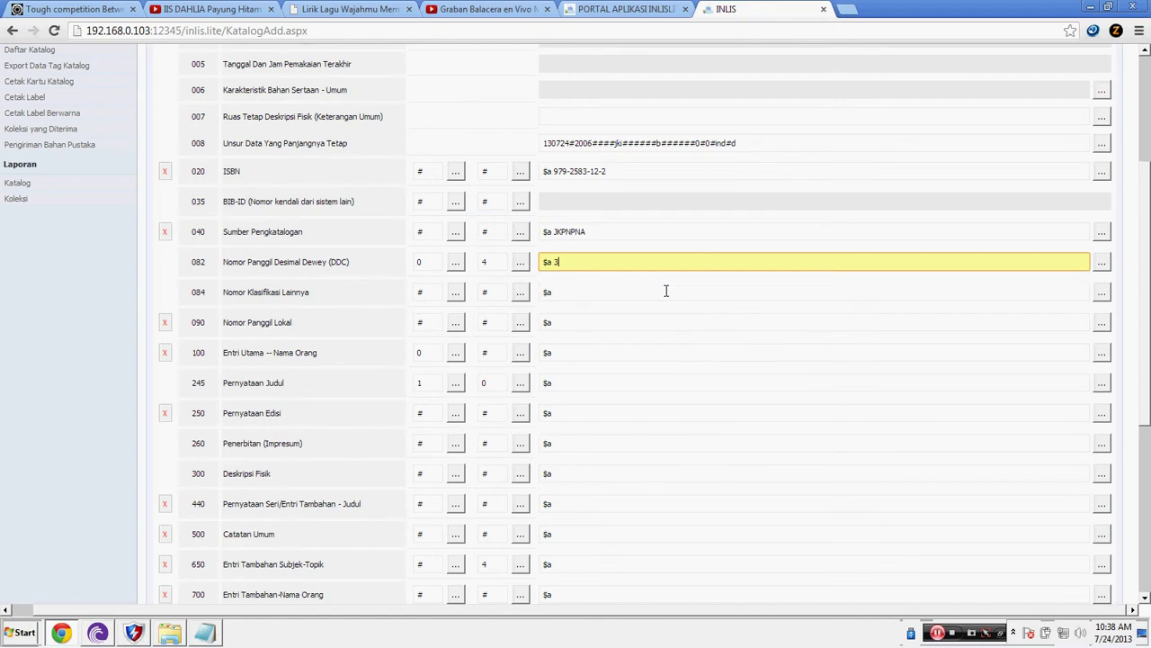
{"action": "type", "text": "36.22"}
{"action": "type", "text": "["}
{"action": "type", "text": "22"}
{"action": "left_click", "coordinate": [1102, 264]}
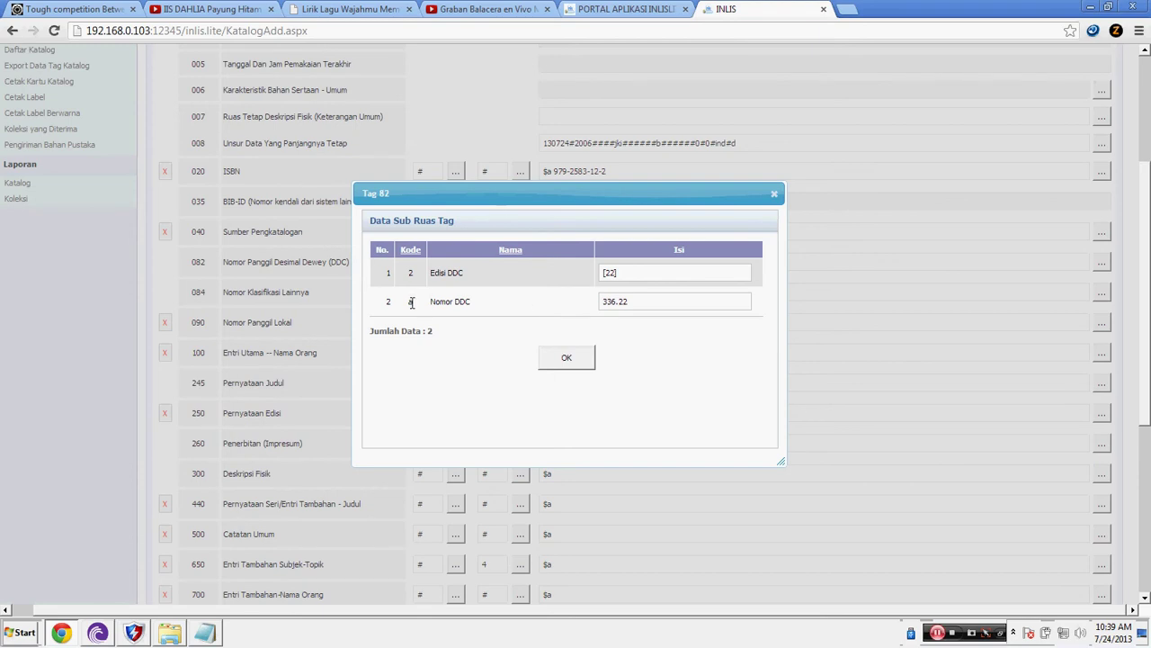
{"action": "left_click", "coordinate": [563, 357]}
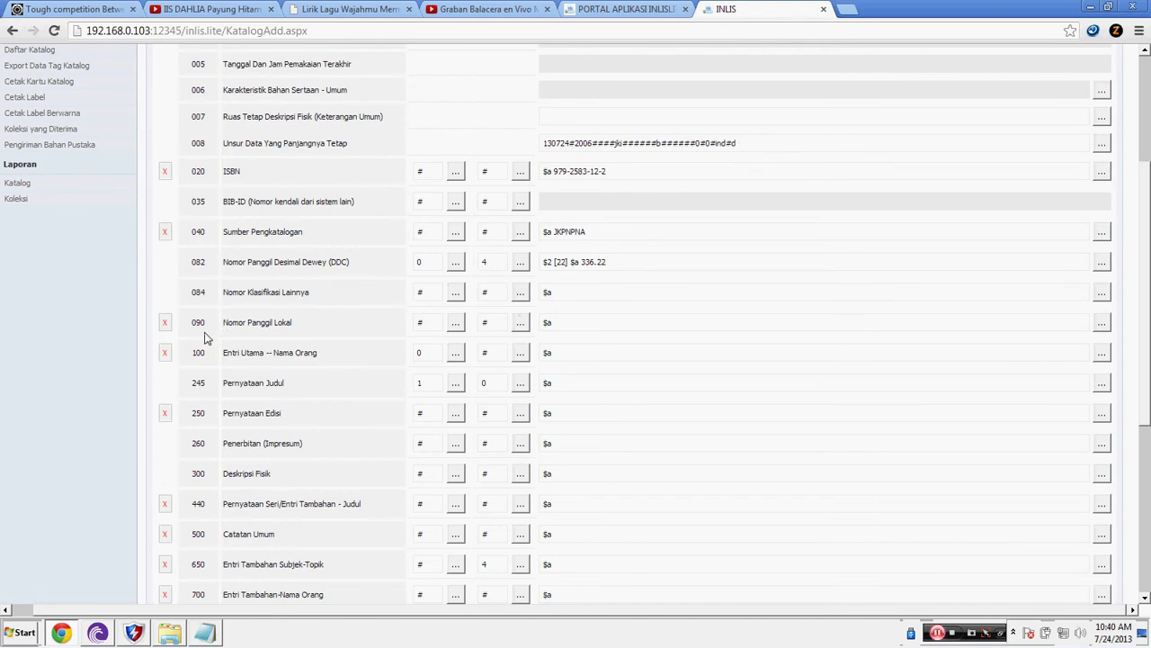
Step: Set tag 090's first indicator to # (Tidak digunakan) and enter the local call number 336.22 END b
{"action": "left_click", "coordinate": [456, 326]}
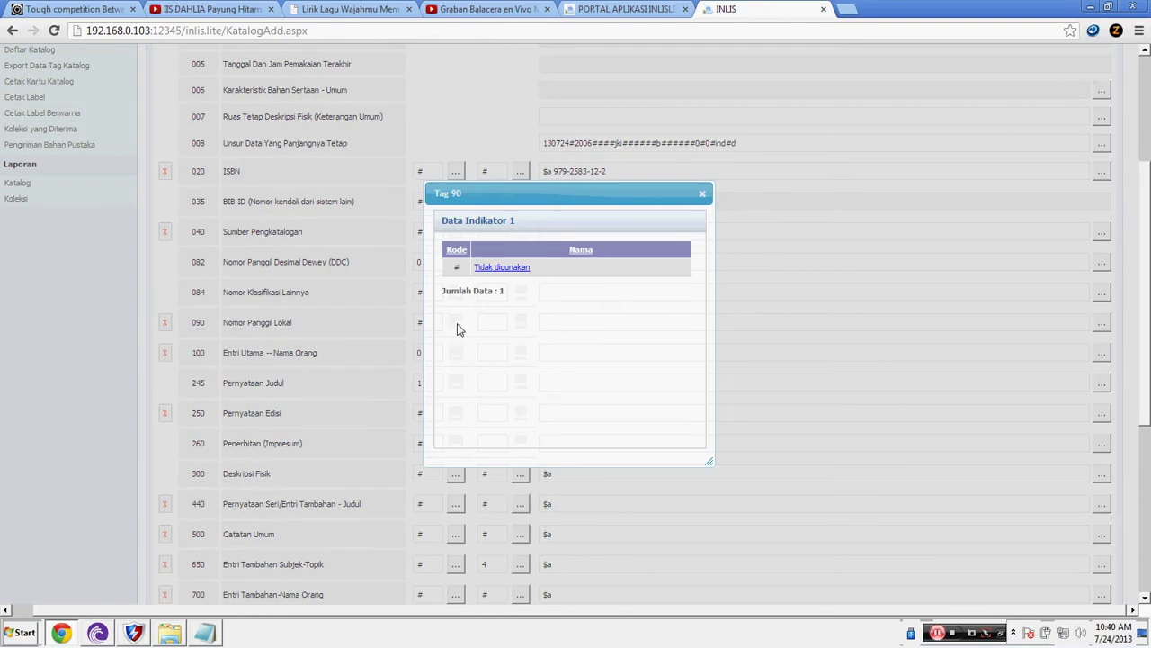
{"action": "left_click", "coordinate": [512, 268]}
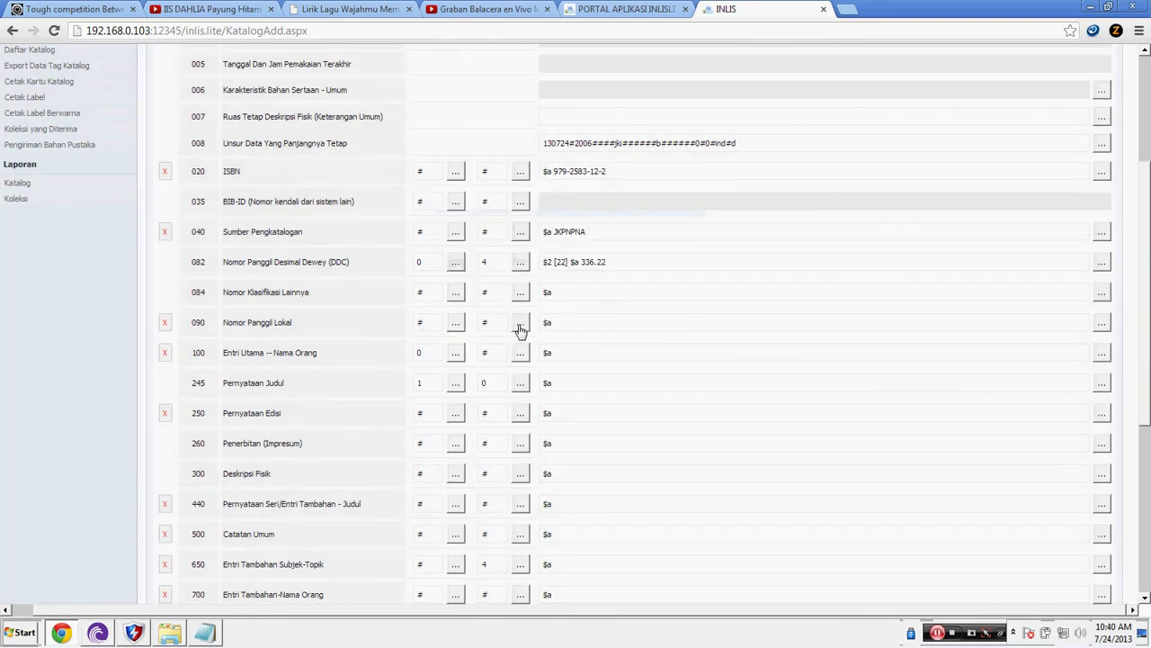
{"action": "left_click", "coordinate": [569, 322]}
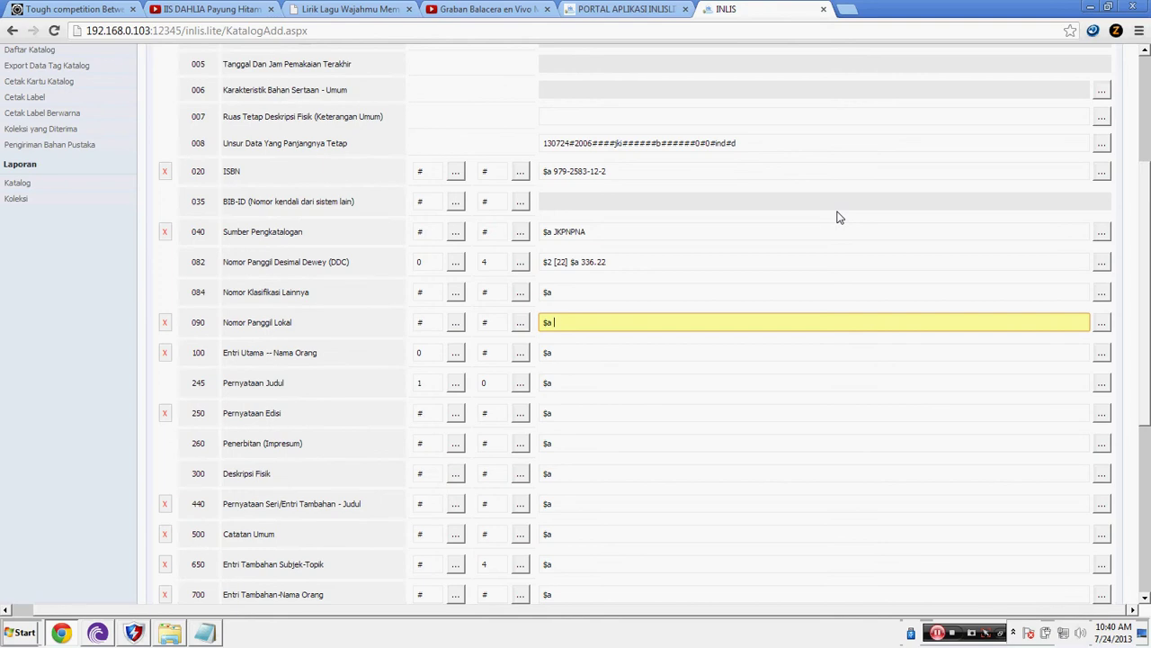
{"action": "type", "text": "336.22"}
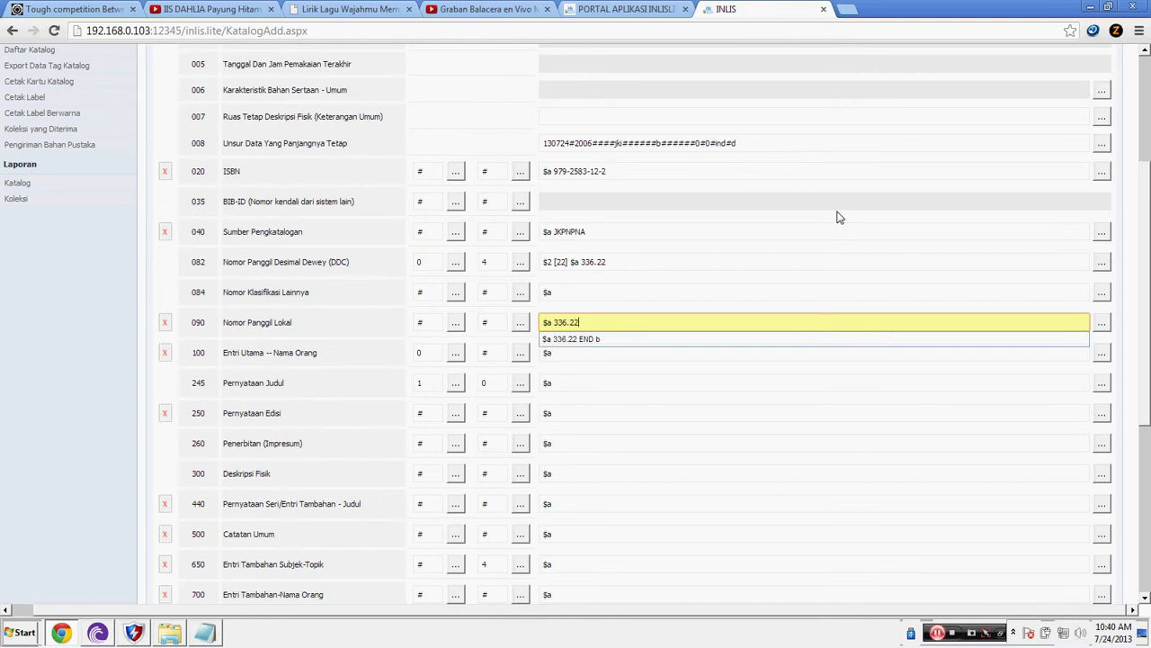
{"action": "type", "text": " END b"}
{"action": "key", "text": "Down"}
{"action": "left_click", "coordinate": [731, 351]}
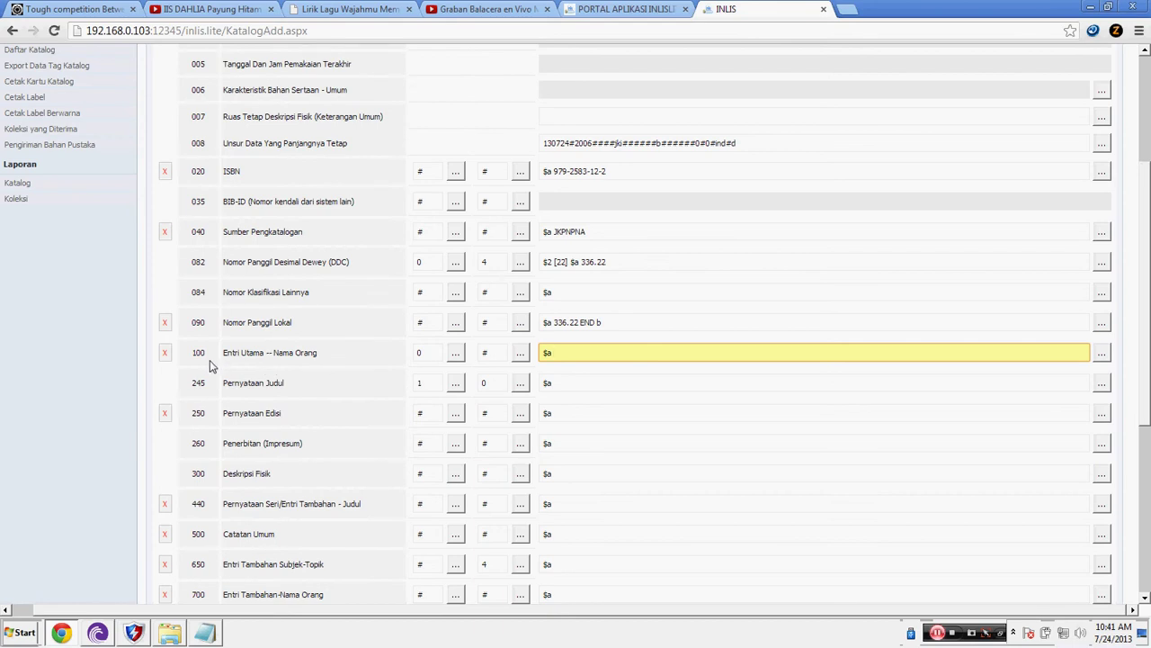
Step: Set the tag 100 indicators to 0 (Nama Depan) and # (Belum ditetapkan), and clear tag 245's second indicator
{"action": "left_click", "coordinate": [455, 355]}
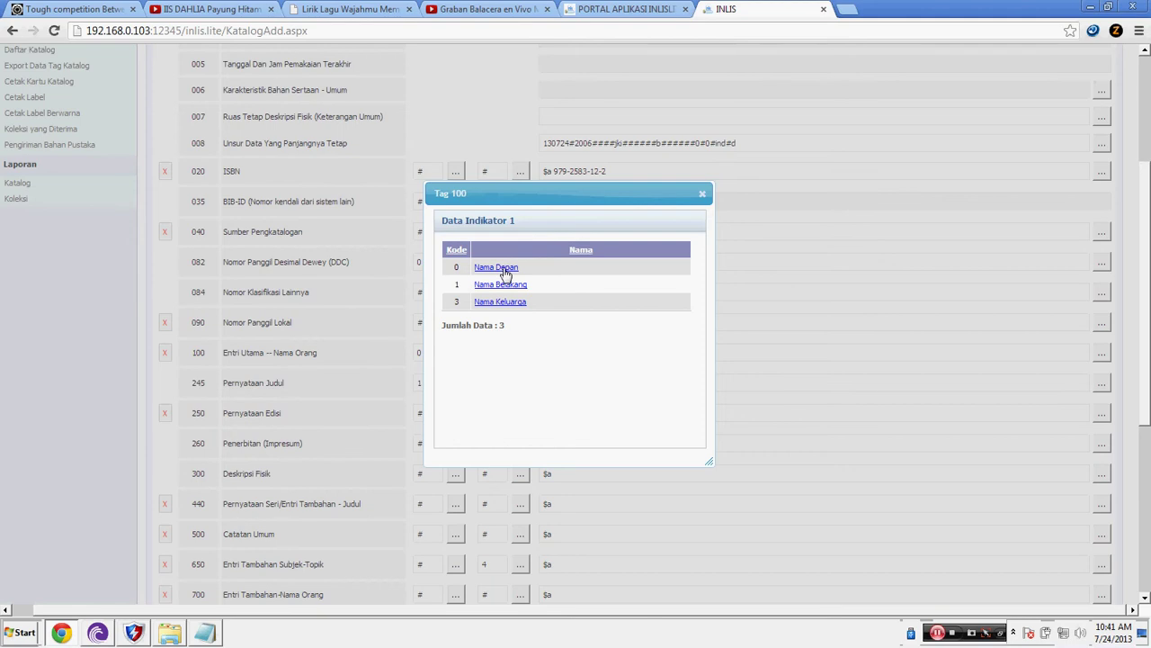
{"action": "left_click", "coordinate": [504, 270]}
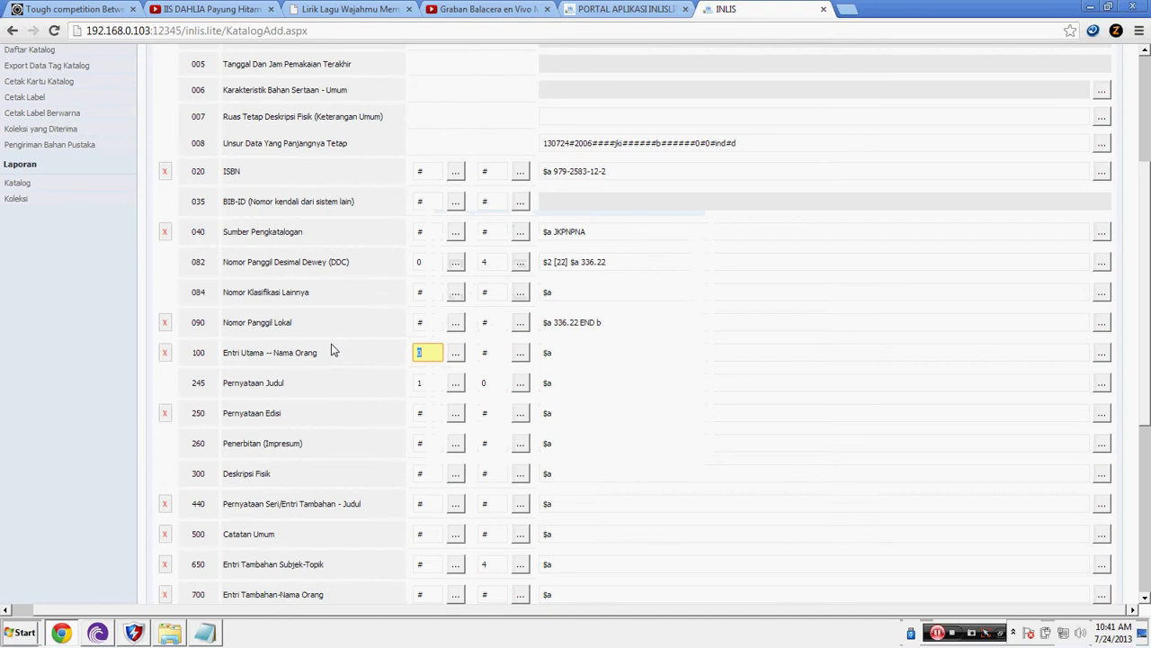
{"action": "key", "text": "BackSpace"}
{"action": "type", "text": "0"}
{"action": "left_click", "coordinate": [526, 359]}
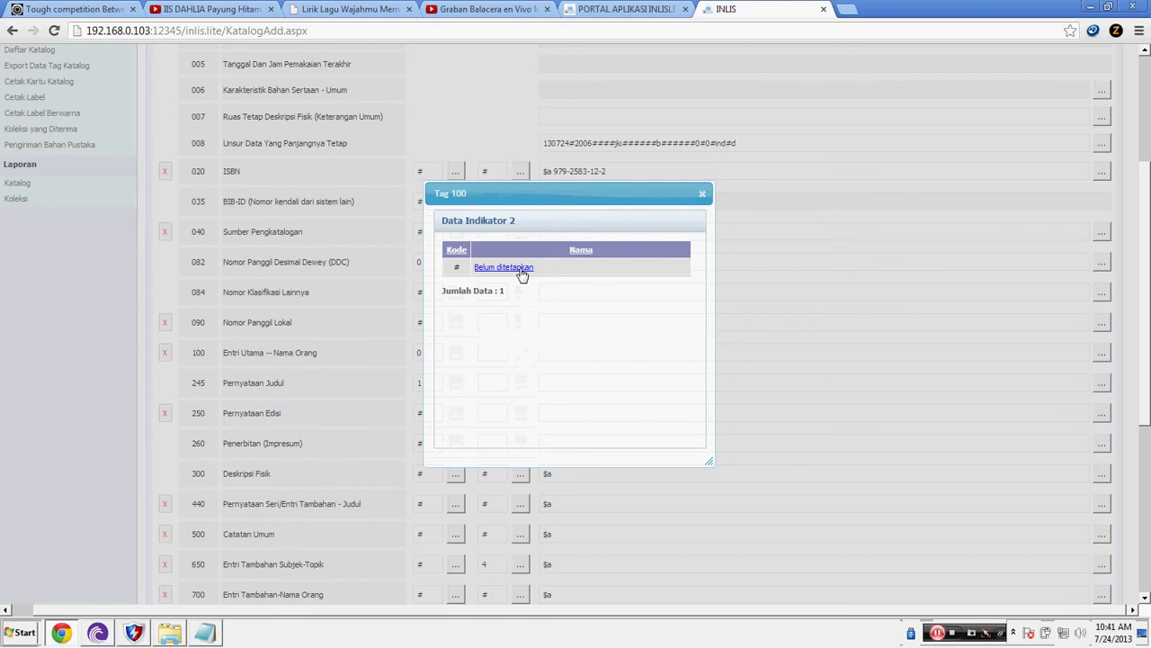
{"action": "left_click", "coordinate": [522, 273]}
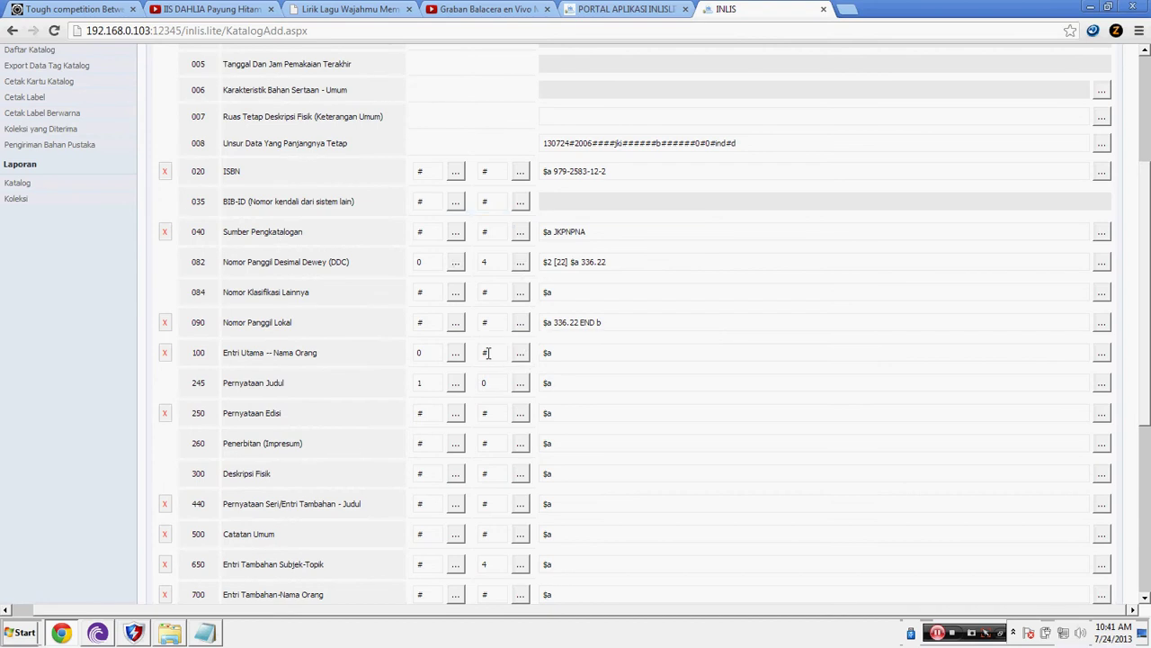
{"action": "left_click", "coordinate": [484, 383]}
{"action": "key", "text": "BackSpace"}
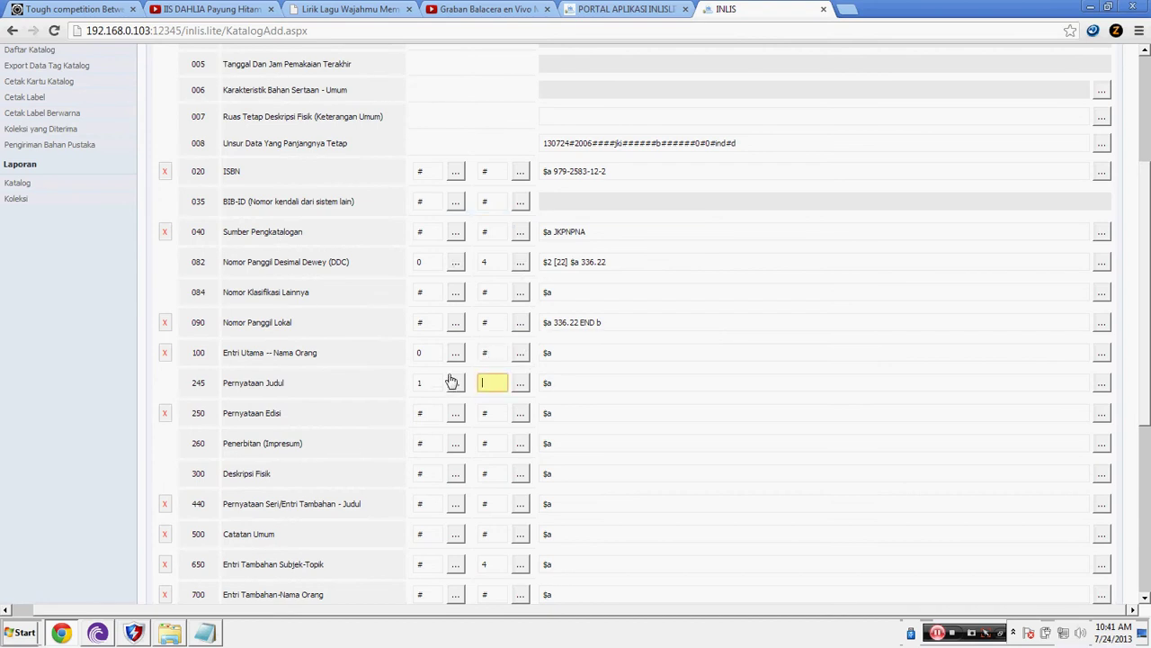
Step: Enter the author's full name in tag 100 with the birth year in subfield $d, and confirm the subfield data
{"action": "left_click", "coordinate": [572, 354]}
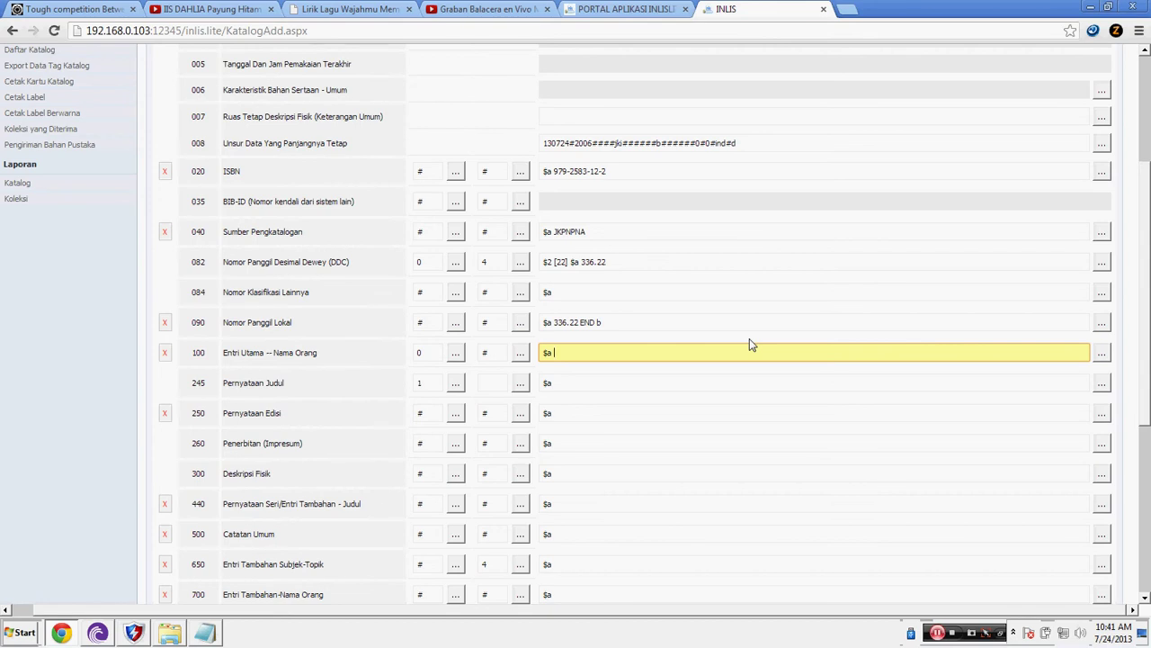
{"action": "type", "text": "Endar"}
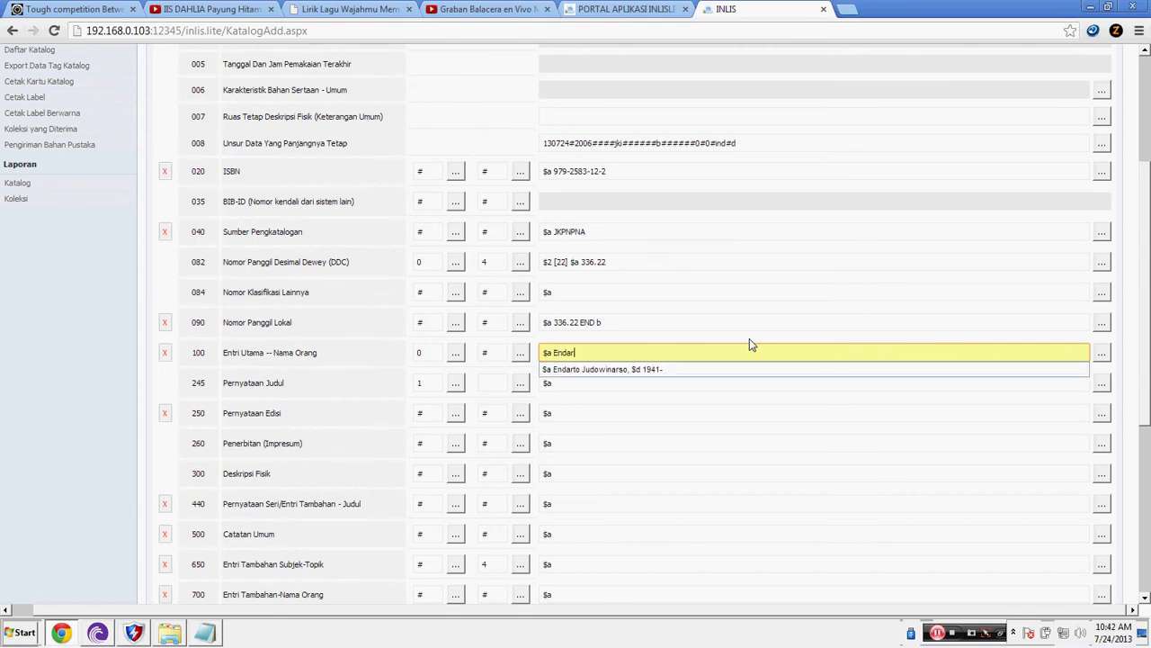
{"action": "type", "text": "to Judowinarso,"}
{"action": "type", "text": "$d 19"}
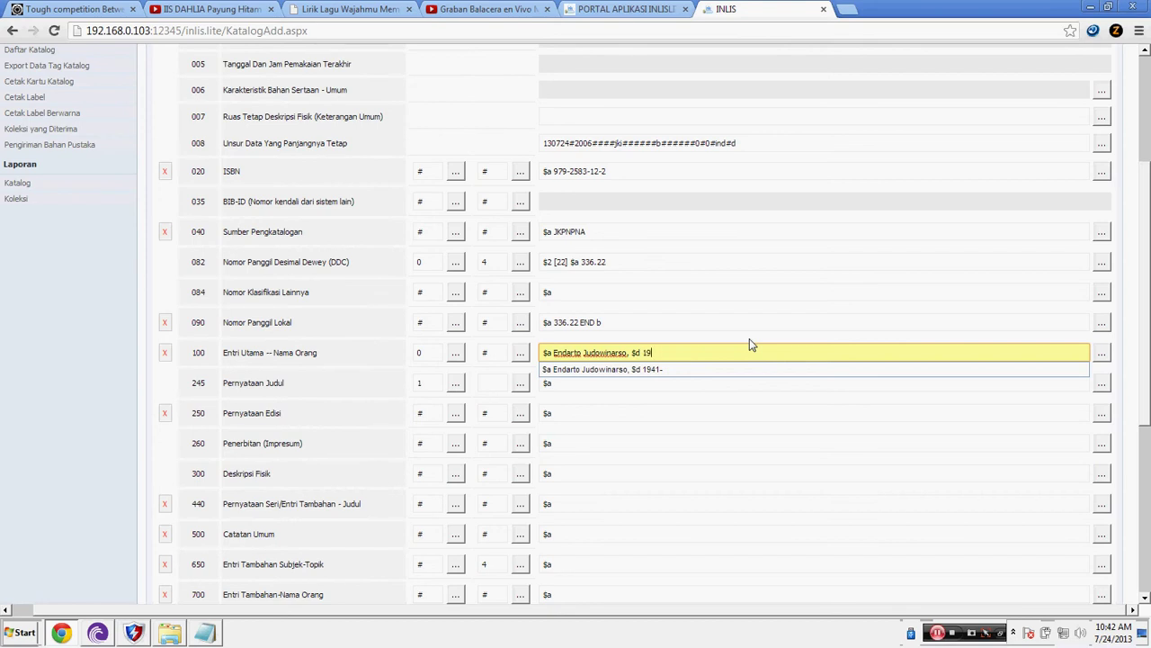
{"action": "type", "text": "41-"}
{"action": "left_click", "coordinate": [1103, 356]}
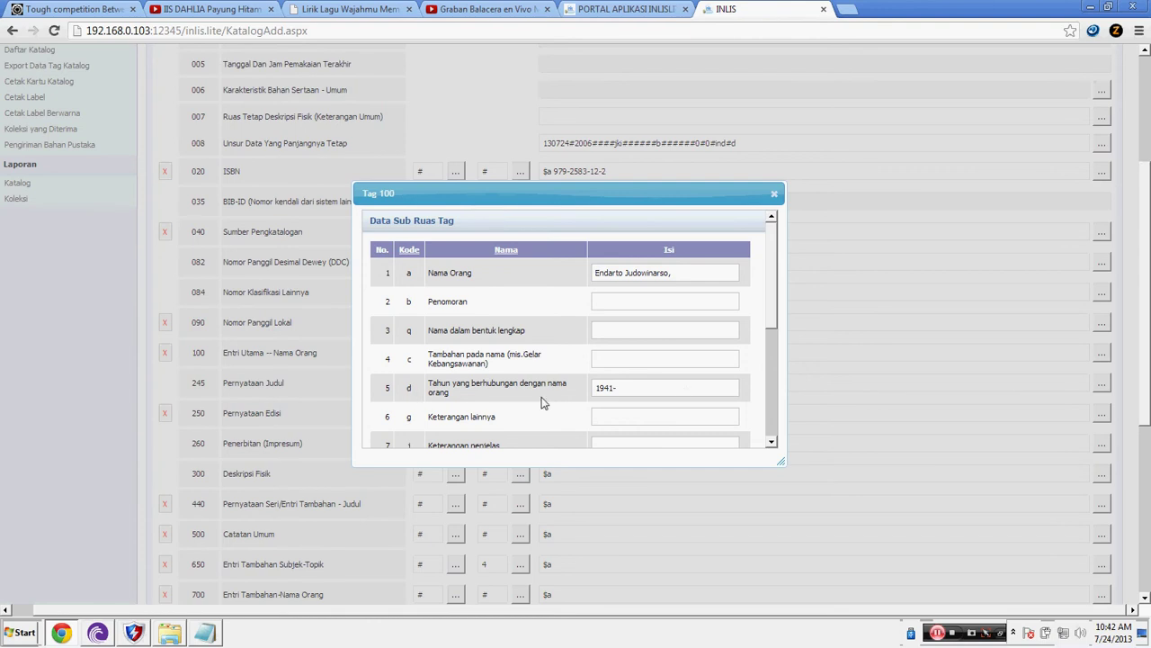
{"action": "scroll", "coordinate": [778, 296], "scroll_direction": "down", "scroll_amount": 5}
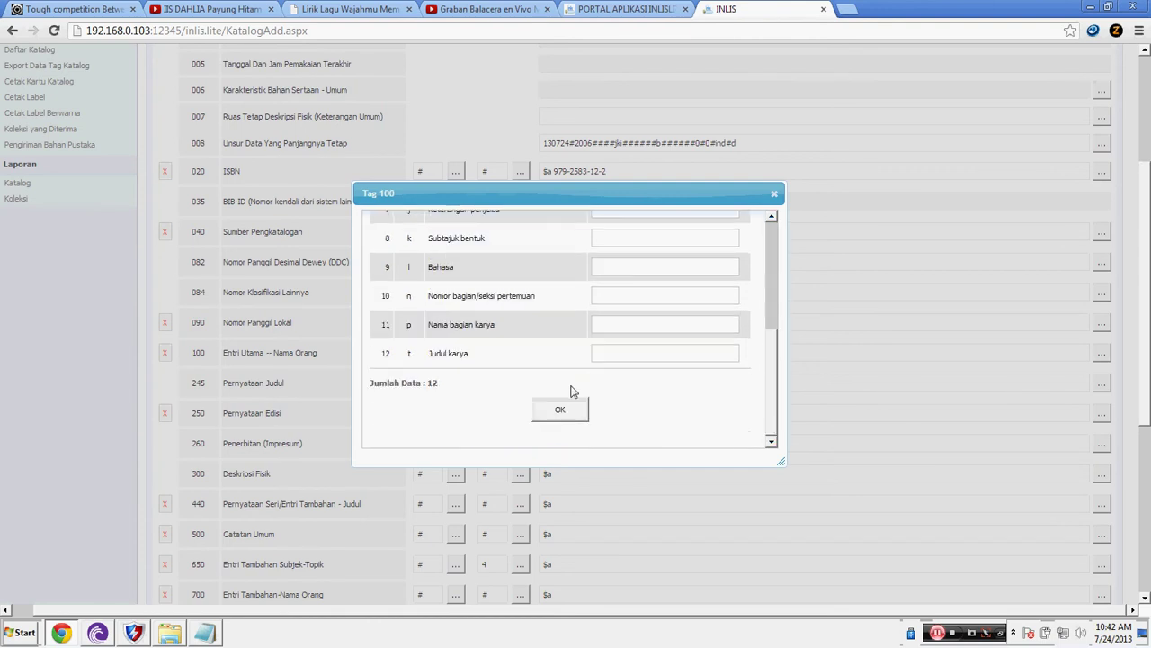
{"action": "left_click", "coordinate": [560, 406]}
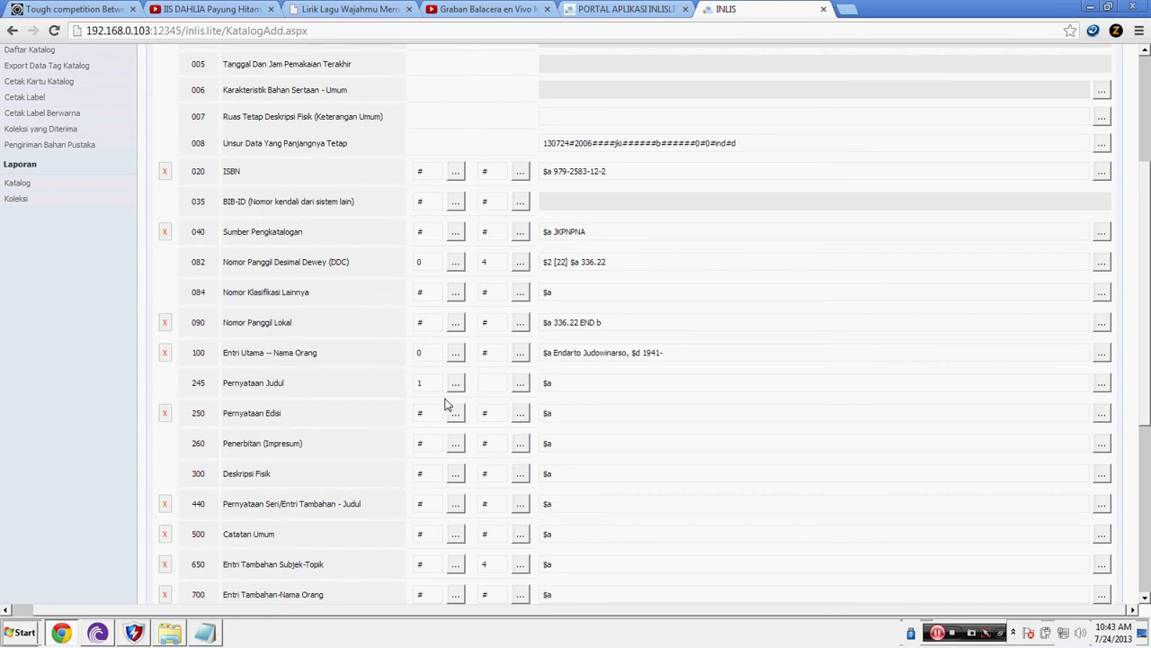
Step: Set the tag 245 indicators to 1 (Dengan entri tambahan) and 0 (0 Karakter yang tidak dijajarkan)
{"action": "left_click", "coordinate": [423, 382]}
{"action": "key", "text": "BackSpace"}
{"action": "left_click", "coordinate": [456, 384]}
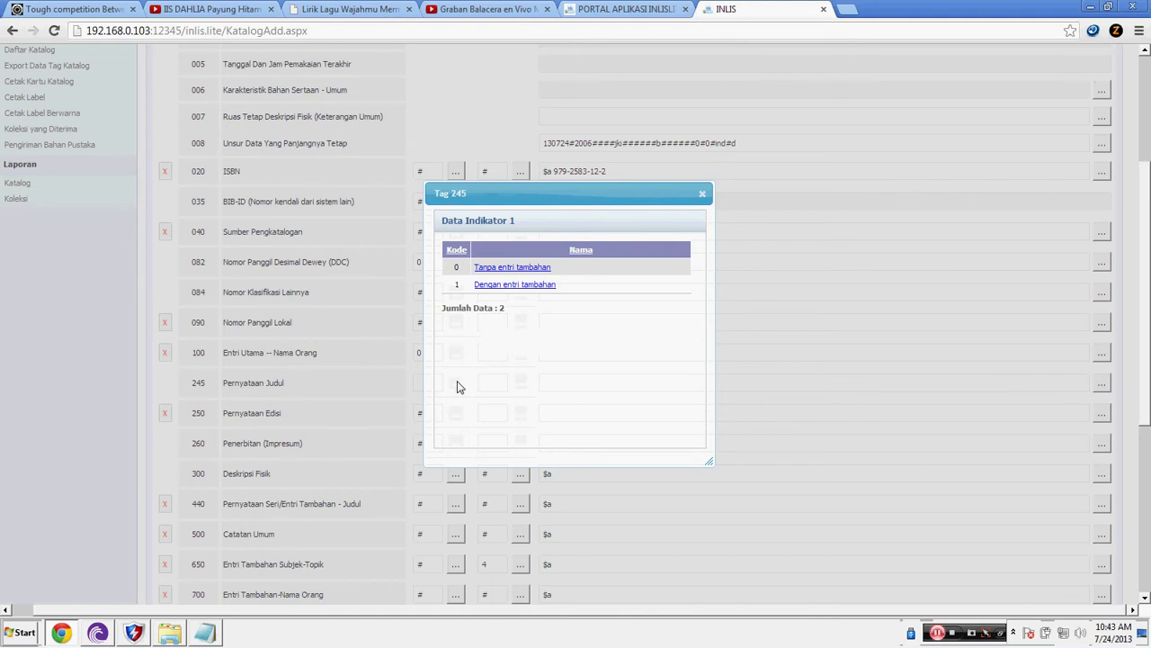
{"action": "left_click", "coordinate": [517, 286]}
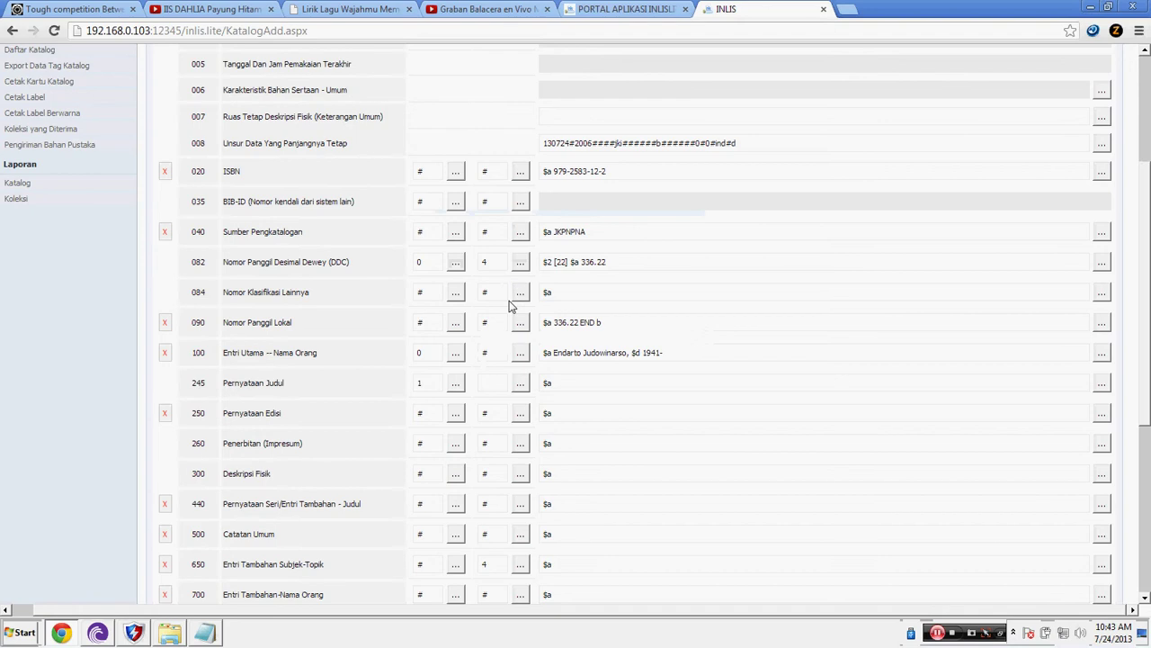
{"action": "left_click", "coordinate": [456, 383]}
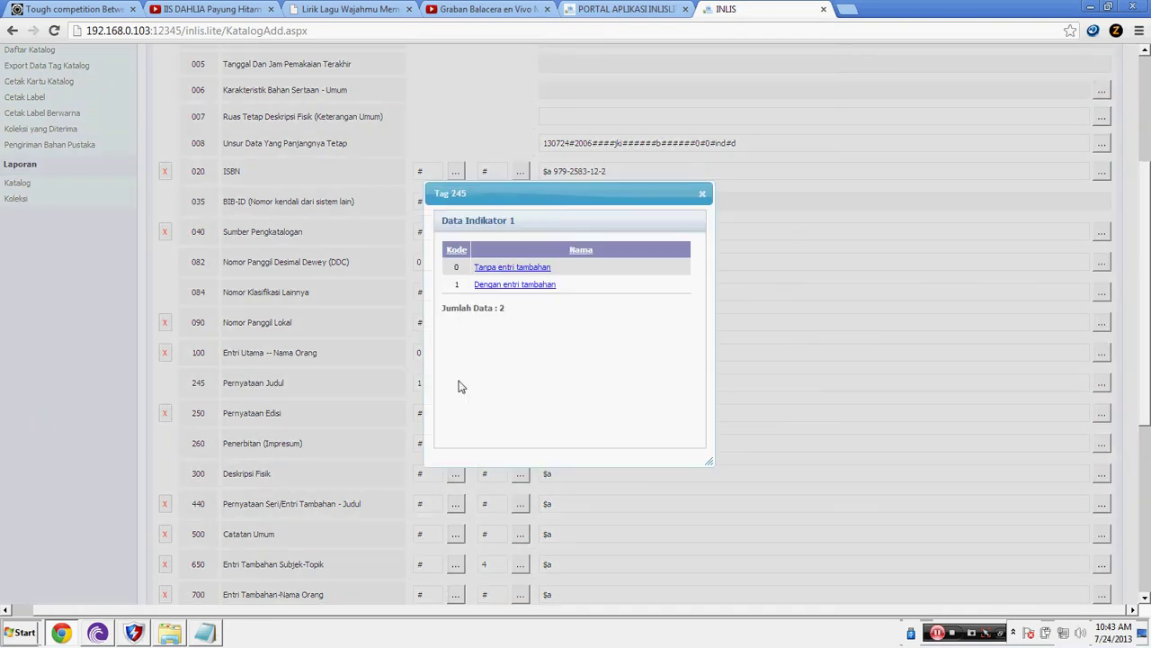
{"action": "left_click", "coordinate": [515, 286]}
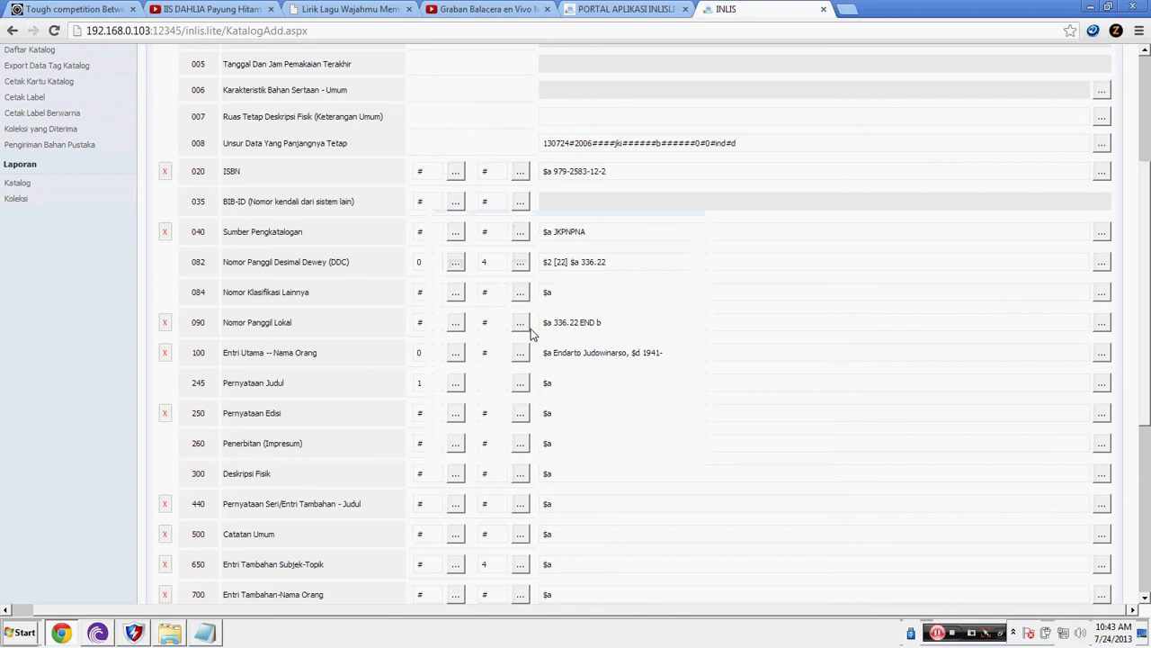
{"action": "left_click", "coordinate": [432, 384]}
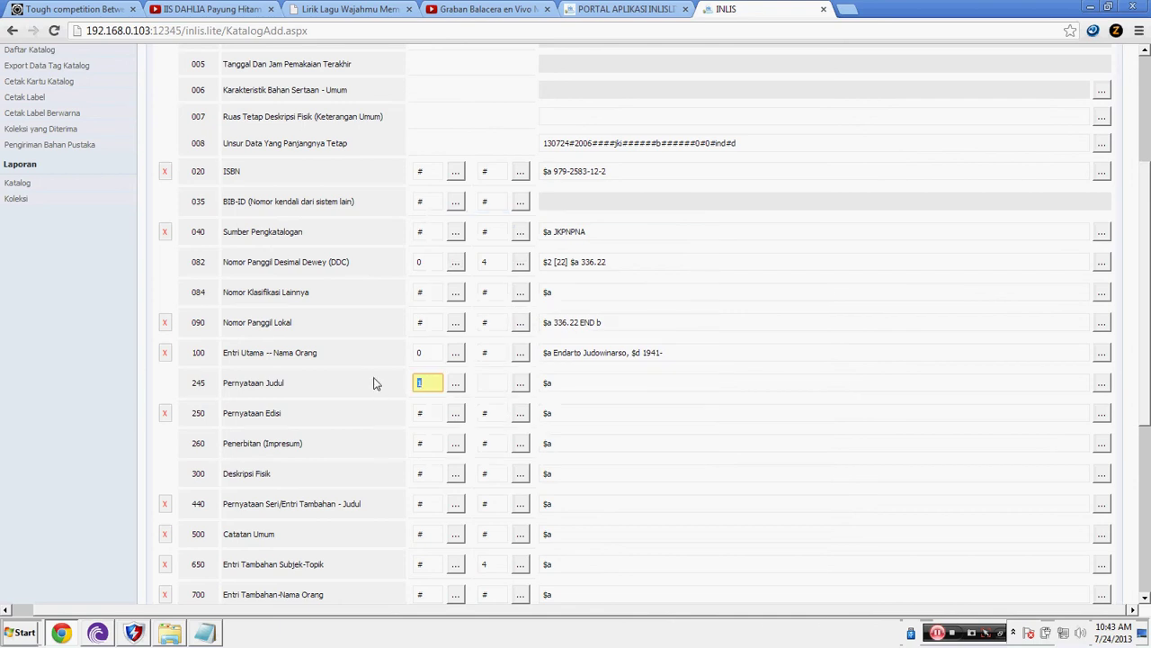
{"action": "type", "text": "1"}
{"action": "left_click", "coordinate": [520, 384]}
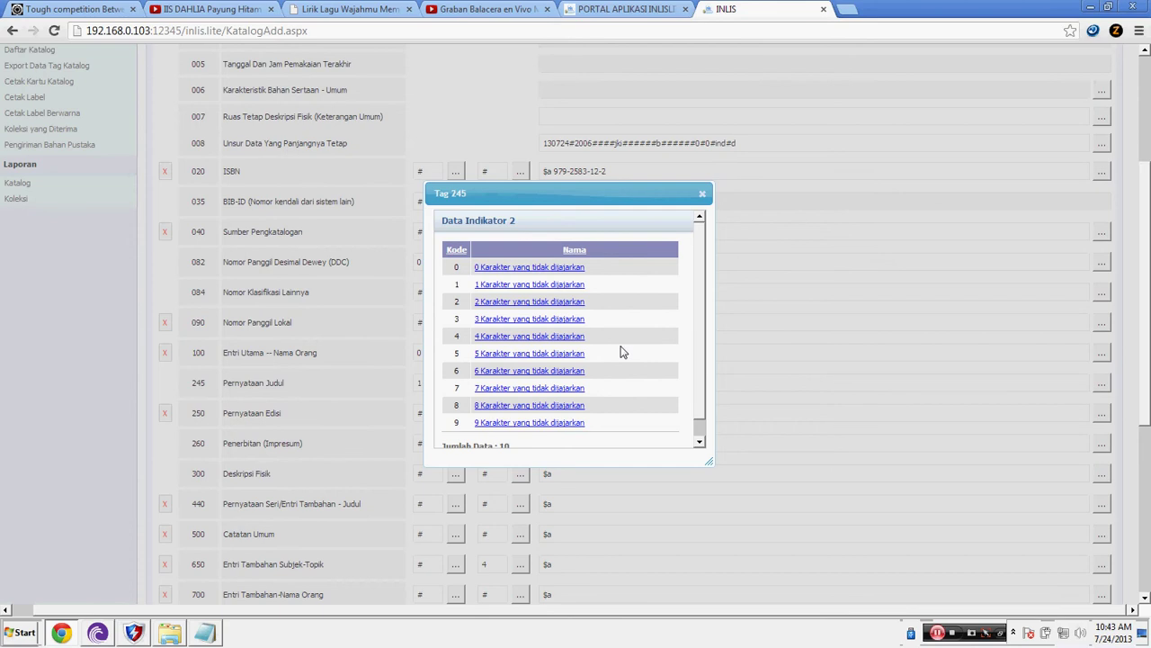
{"action": "left_click", "coordinate": [508, 270]}
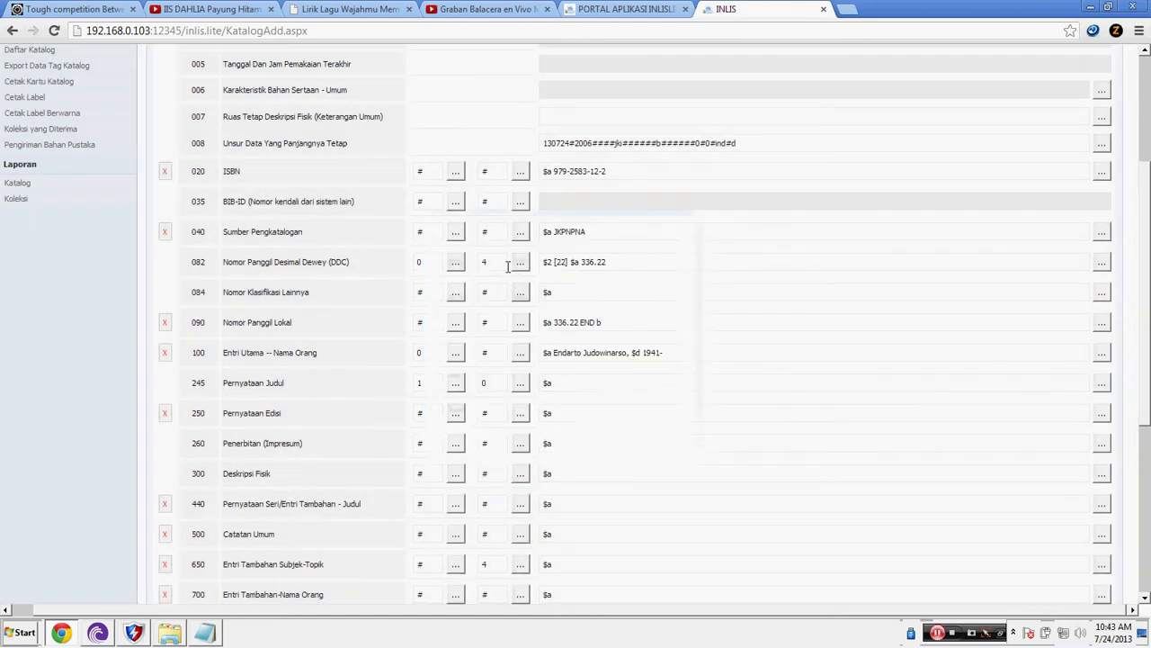
Step: Enter the tag 245 title: Bea perolehan hak atas tanah dan bangunan (BPHT) dan pajak daerah dan retribusi daerah (PDRD) /
{"action": "left_click", "coordinate": [574, 383]}
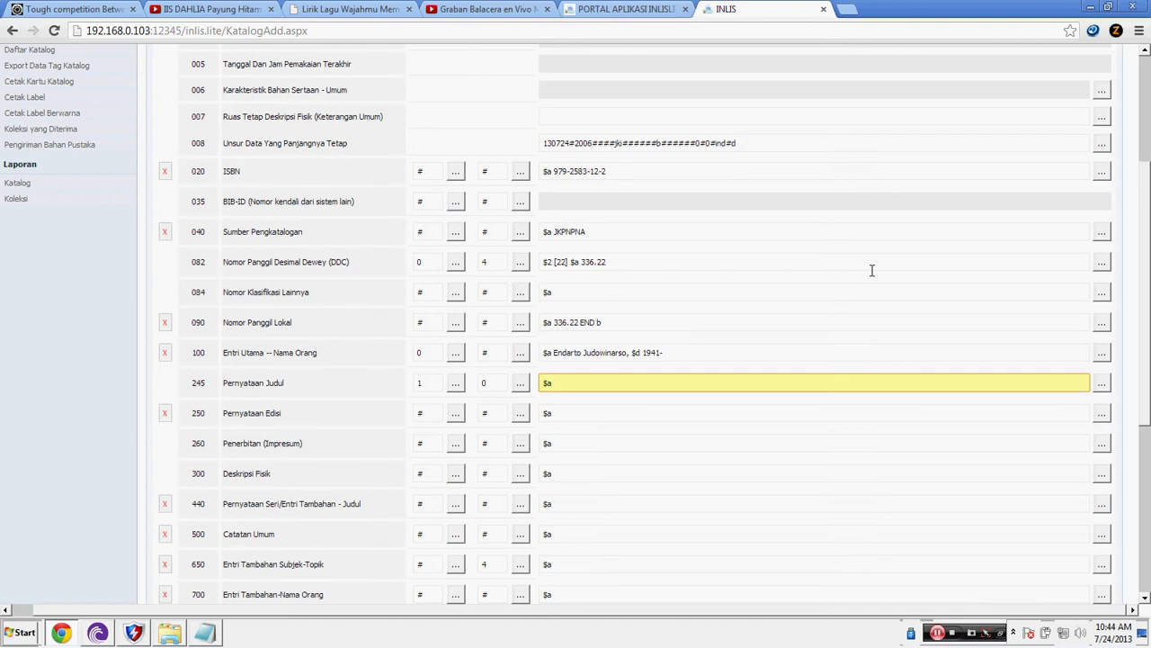
{"action": "type", "text": "Bea "}
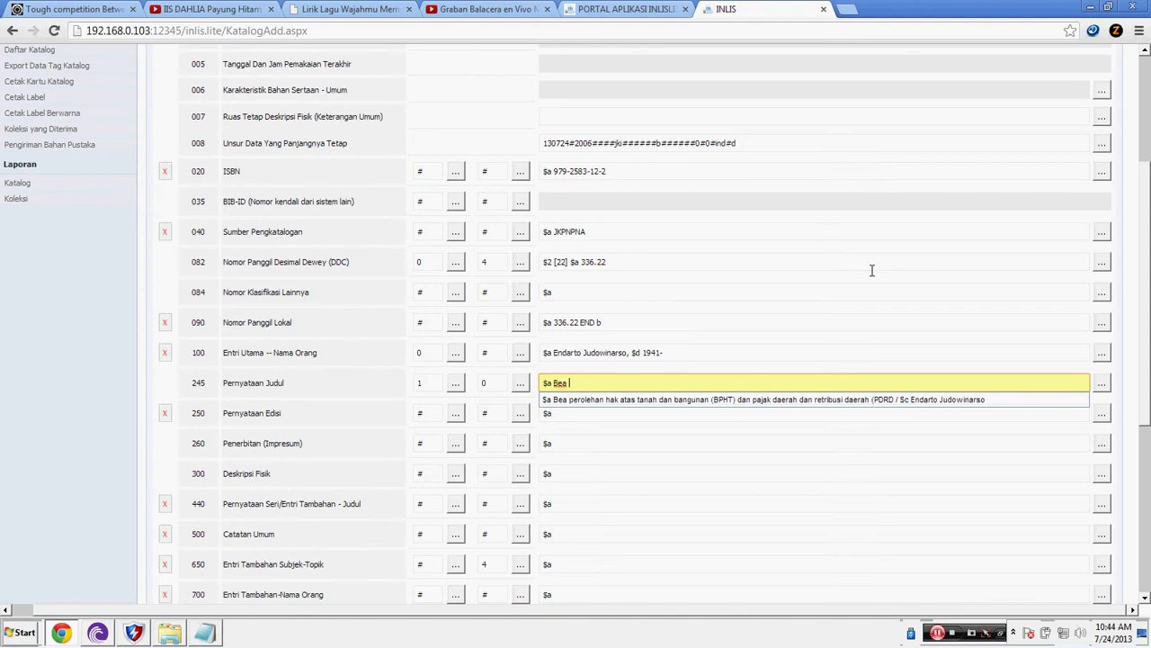
{"action": "type", "text": "peroleh hak"}
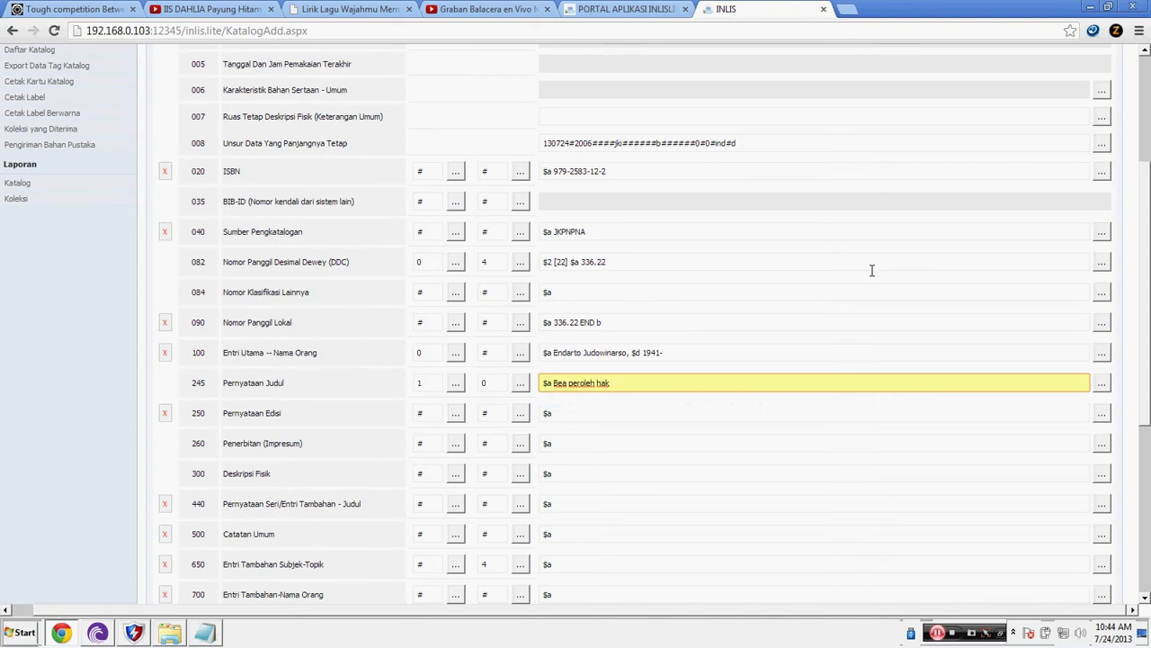
{"action": "key", "text": "BackSpace"}
{"action": "key", "text": "BackSpace"}
{"action": "key", "text": "BackSpace"}
{"action": "key", "text": "BackSpace"}
{"action": "key", "text": "BackSpace"}
{"action": "type", "text": "an "}
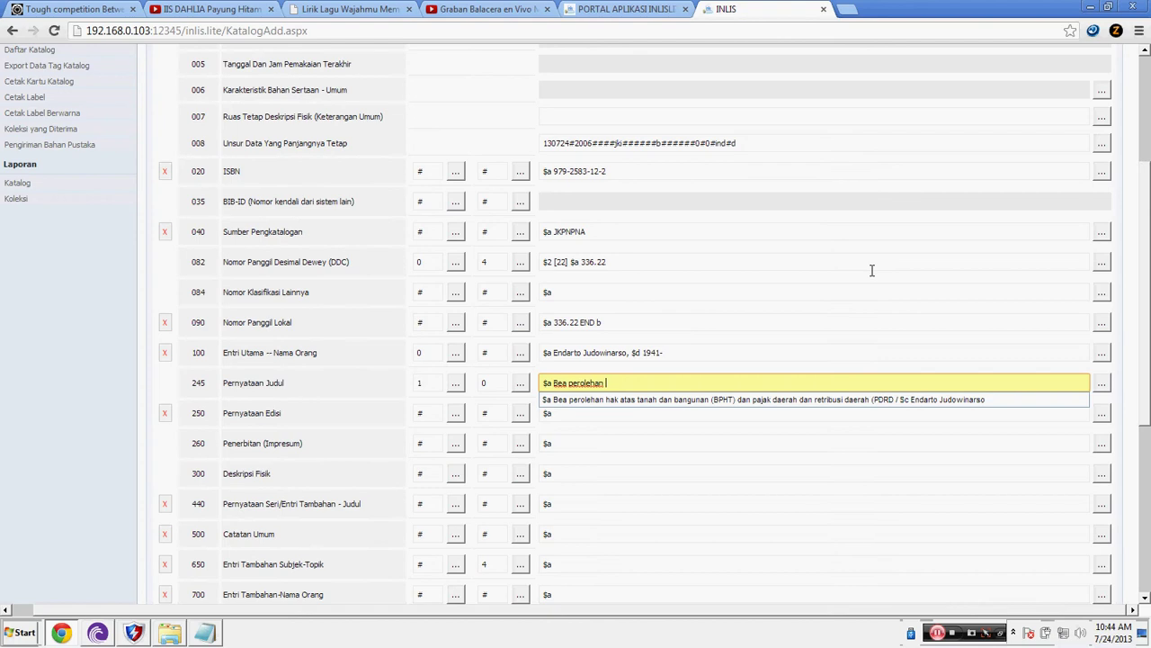
{"action": "type", "text": "hak atas tanah dan bangunan (B"}
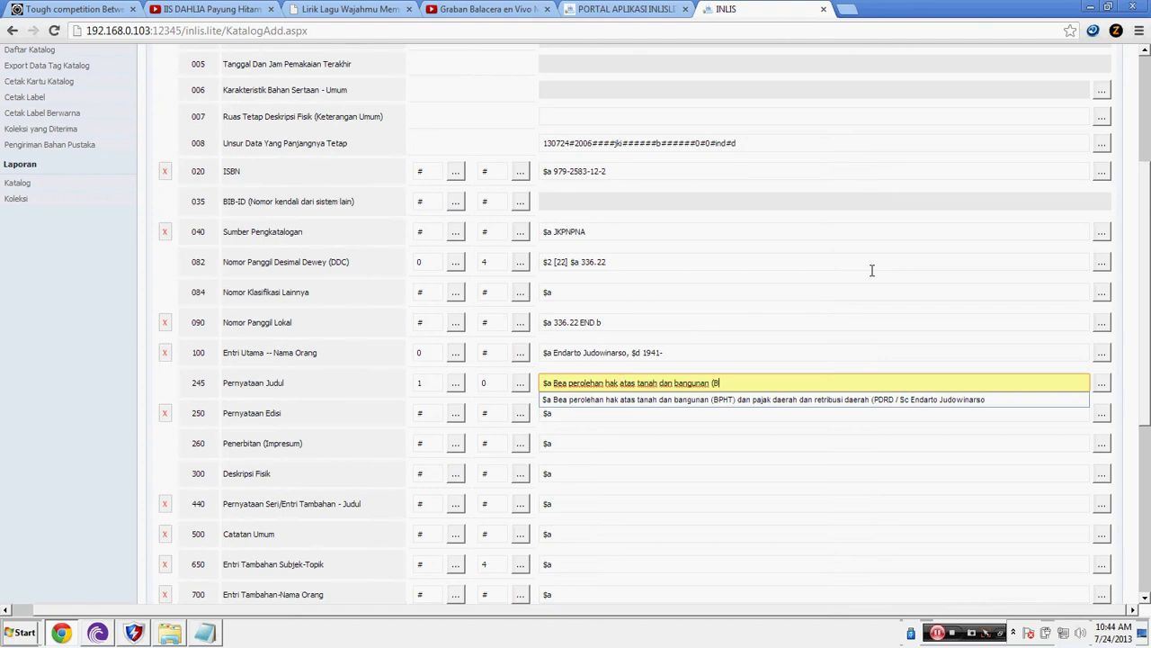
{"action": "type", "text": "PHT) dan pajak daerah dari r"}
{"action": "key", "text": "BackSpace"}
{"action": "key", "text": "BackSpace"}
{"action": "key", "text": "BackSpace"}
{"action": "key", "text": "BackSpace"}
{"action": "key", "text": "BackSpace"}
{"action": "type", "text": "dan "}
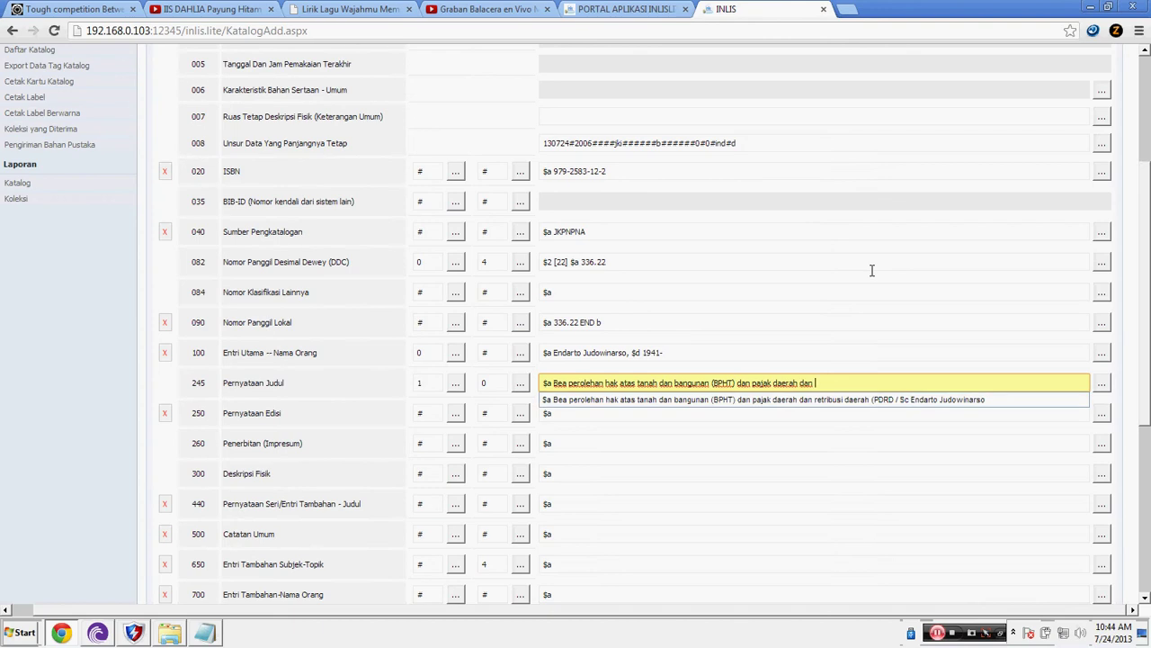
{"action": "type", "text": "retribusi daerah (PDRD"}
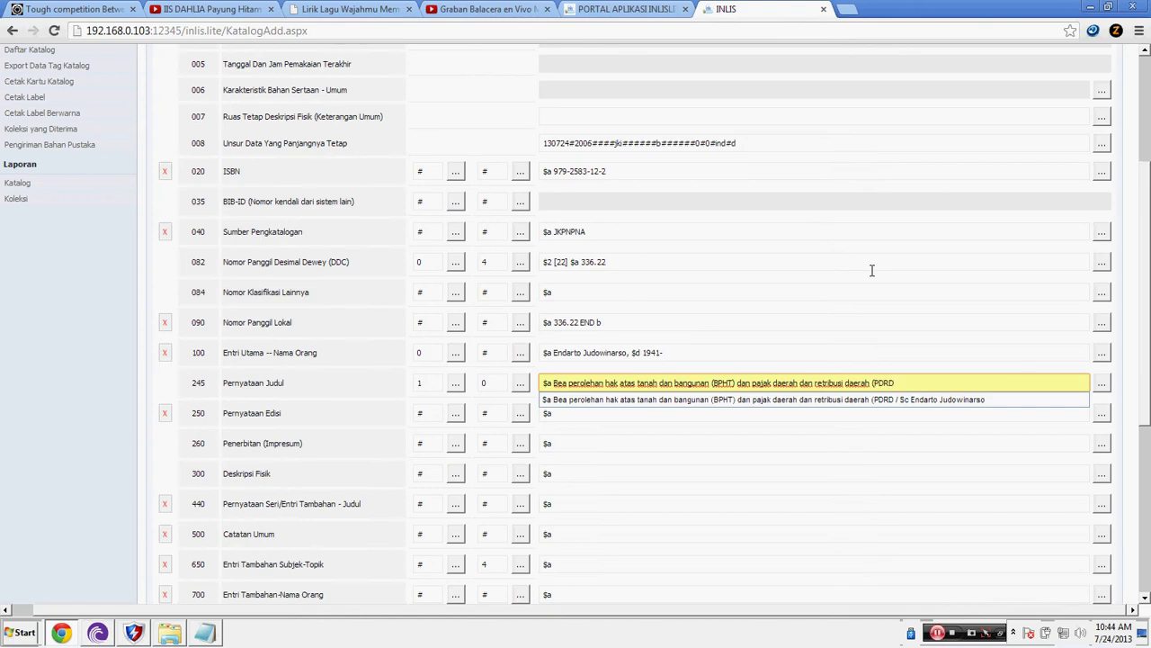
{"action": "type", "text": ") /"}
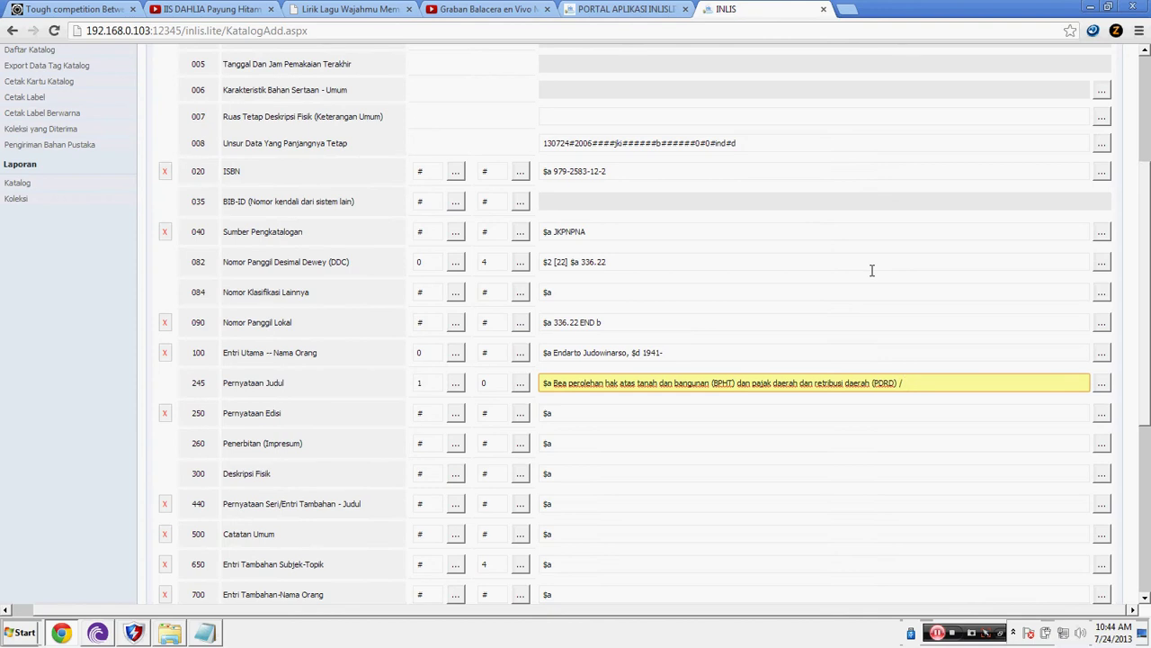
Step: Enter the author's full name as tag 245's statement of responsibility (subfield c, Pernyataan tanggung jawab) and confirm the subfield data
{"action": "left_click", "coordinate": [1103, 385]}
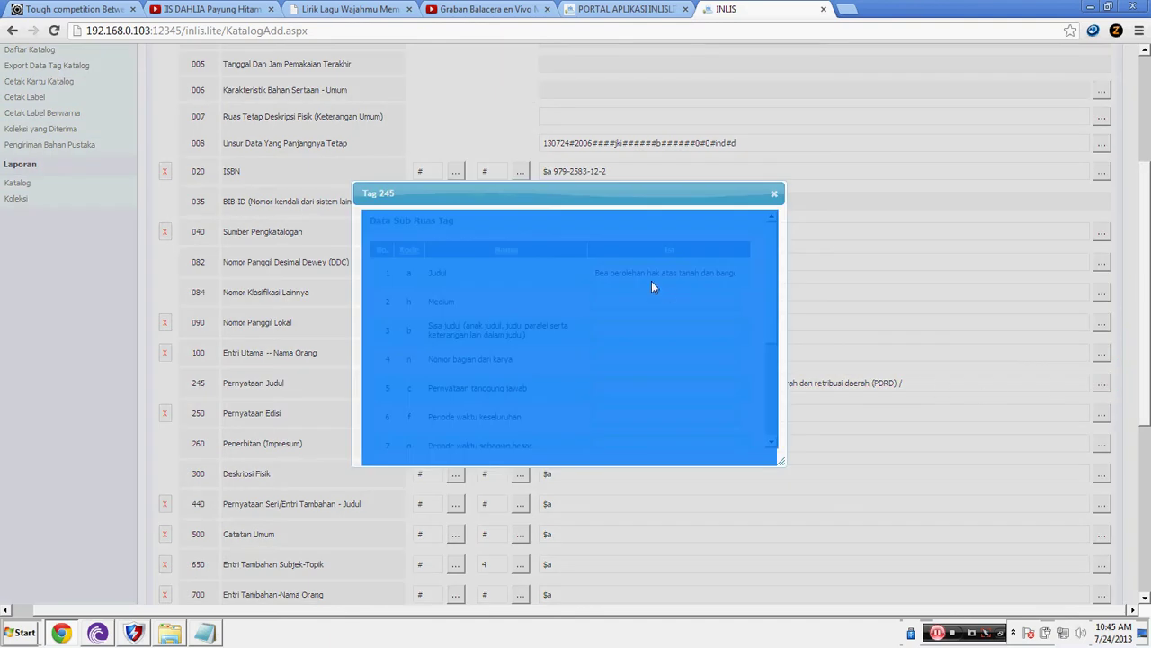
{"action": "left_click", "coordinate": [606, 360]}
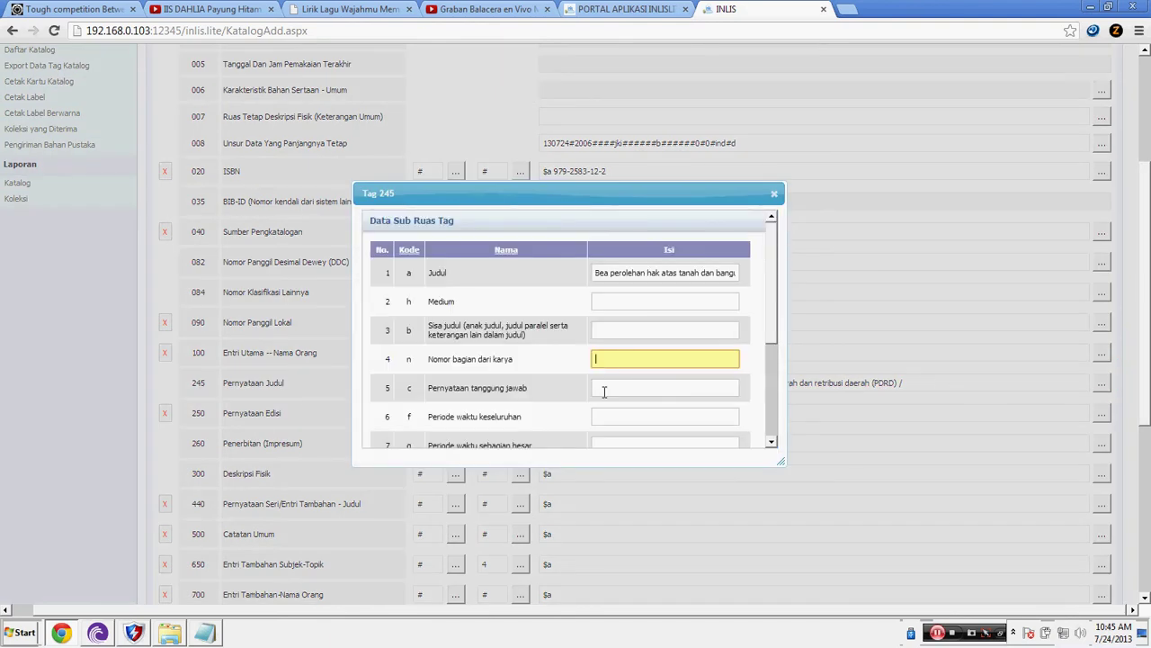
{"action": "left_click", "coordinate": [607, 389]}
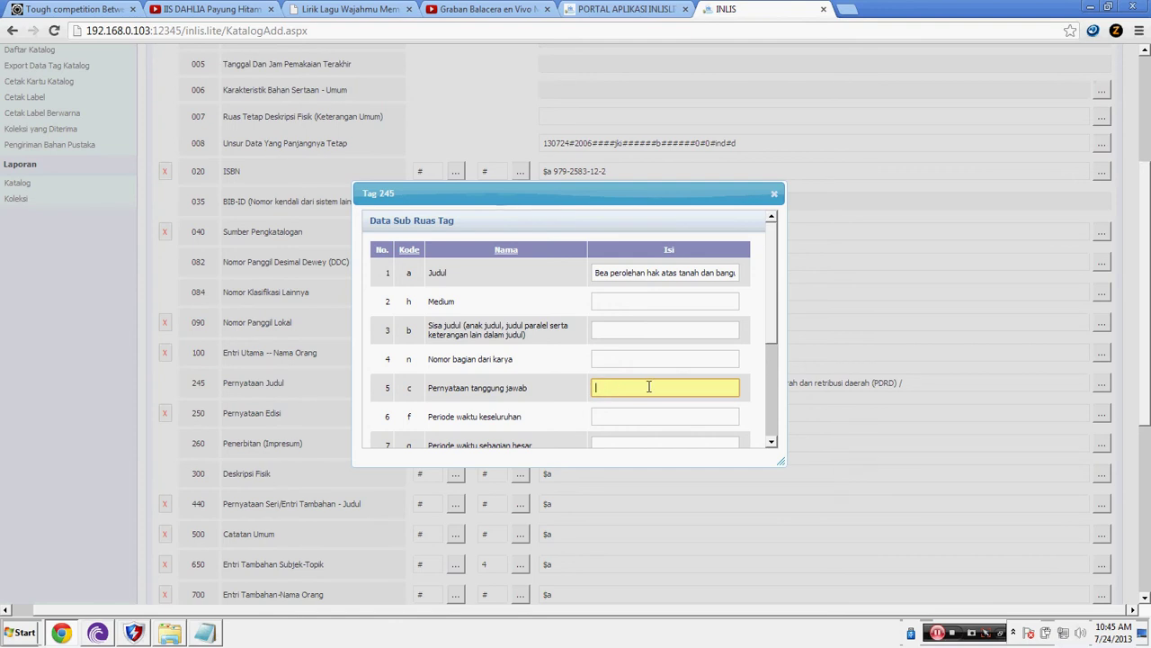
{"action": "type", "text": "Endarto Judowiharso"}
{"action": "left_click_drag", "start_coordinate": [775, 246], "coordinate": [771, 352]}
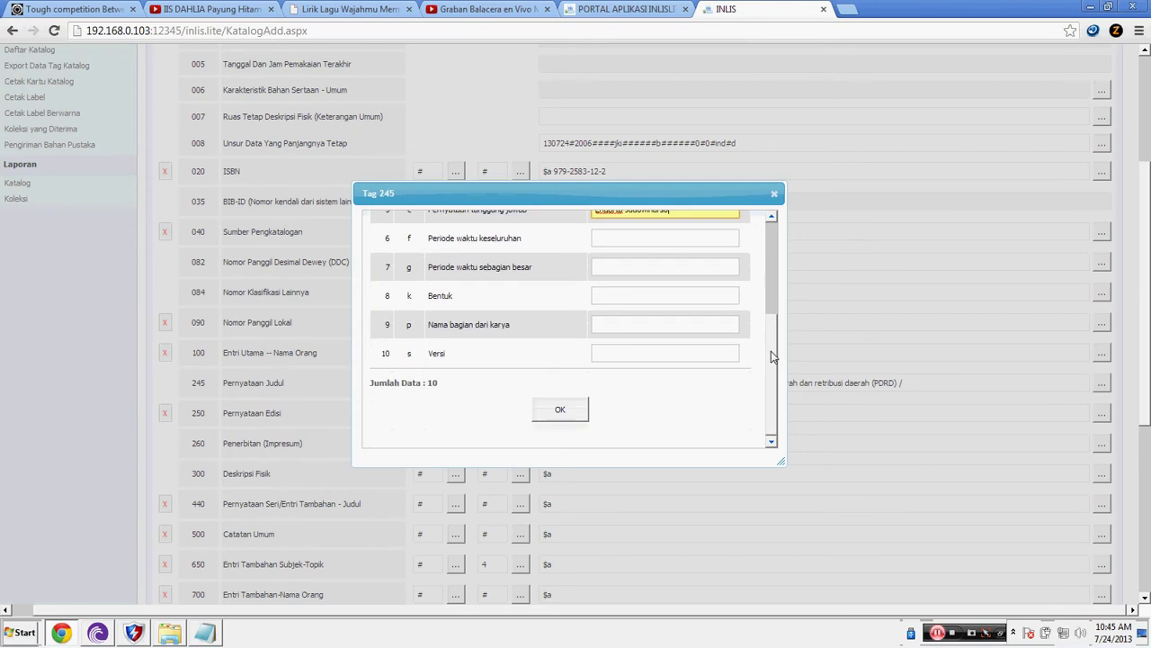
{"action": "left_click", "coordinate": [560, 411]}
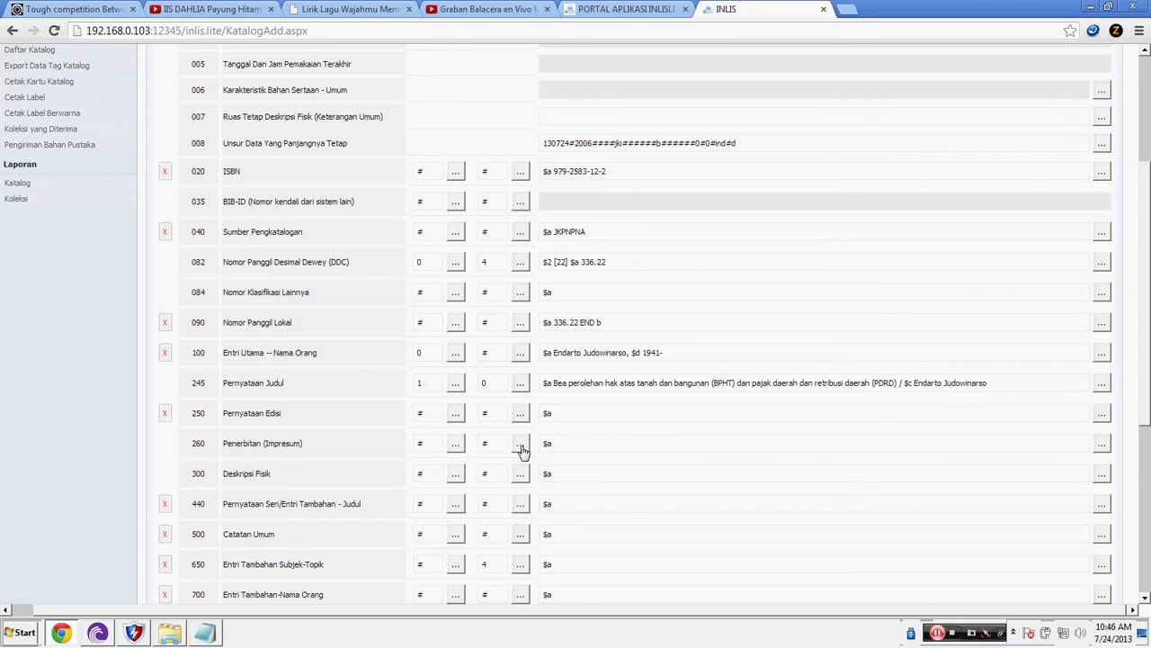
Step: Fill tag 260 with $a Jakarta : $b Lembaga Pengkajian Keuangan Publik dan Akuntansi Pemerintah (LKPAP), Badan Pendidikan dan Pelatihan Keuangan, $c 2006
{"action": "left_click", "coordinate": [568, 443]}
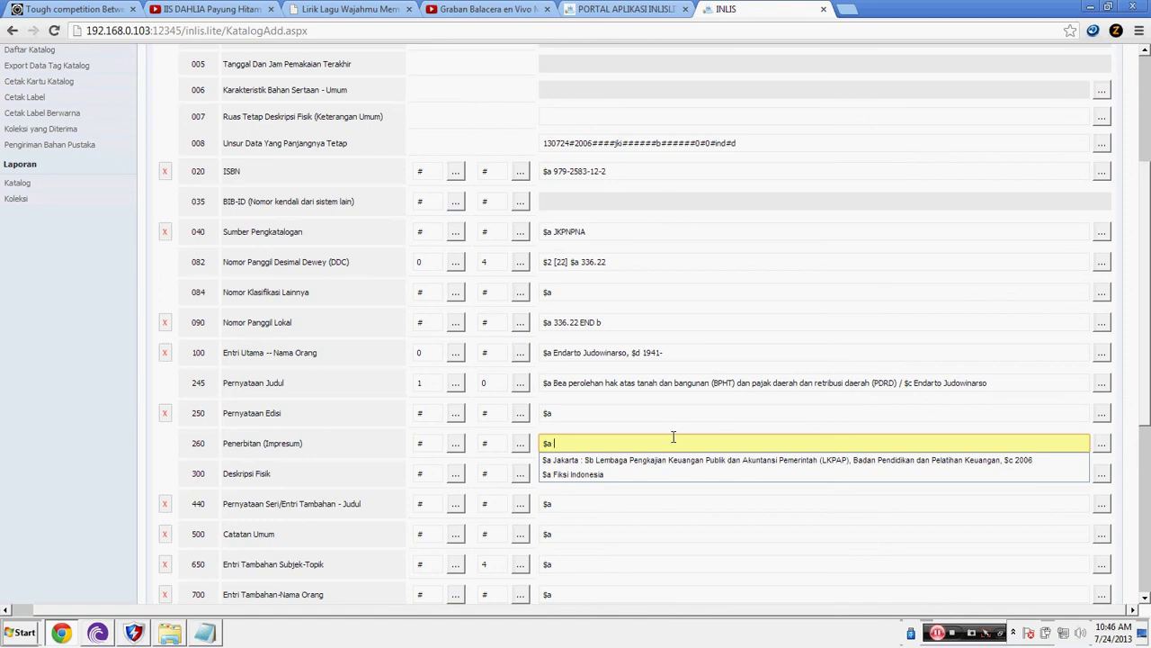
{"action": "type", "text": "3"}
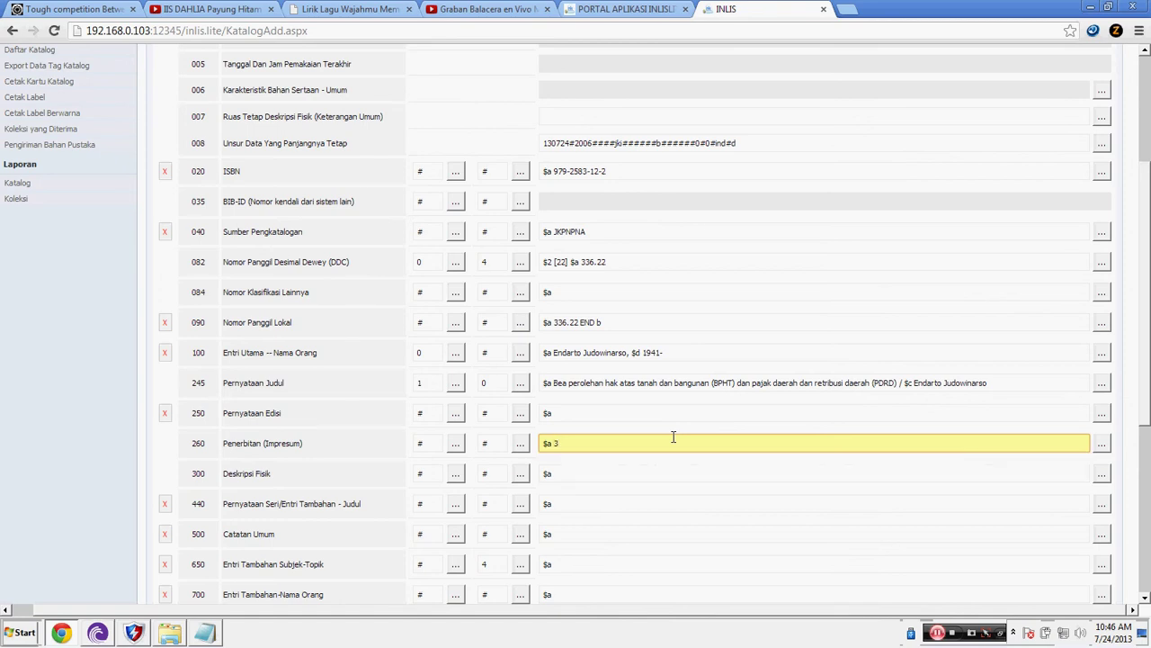
{"action": "key", "text": "BackSpace"}
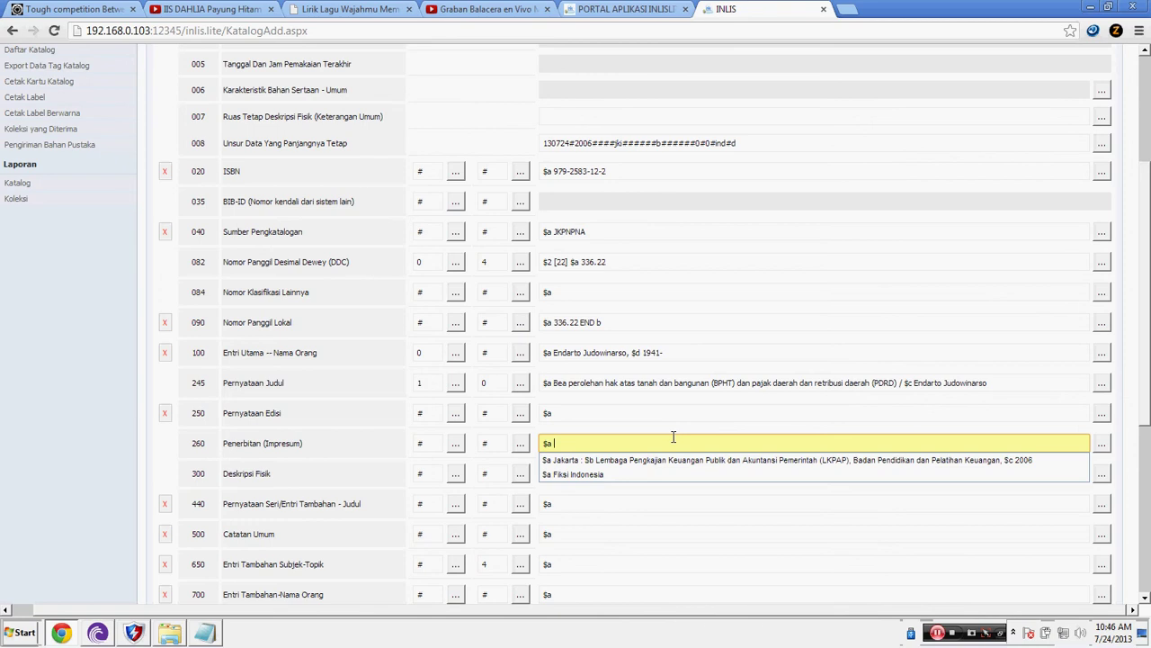
{"action": "type", "text": "Jakarta L"}
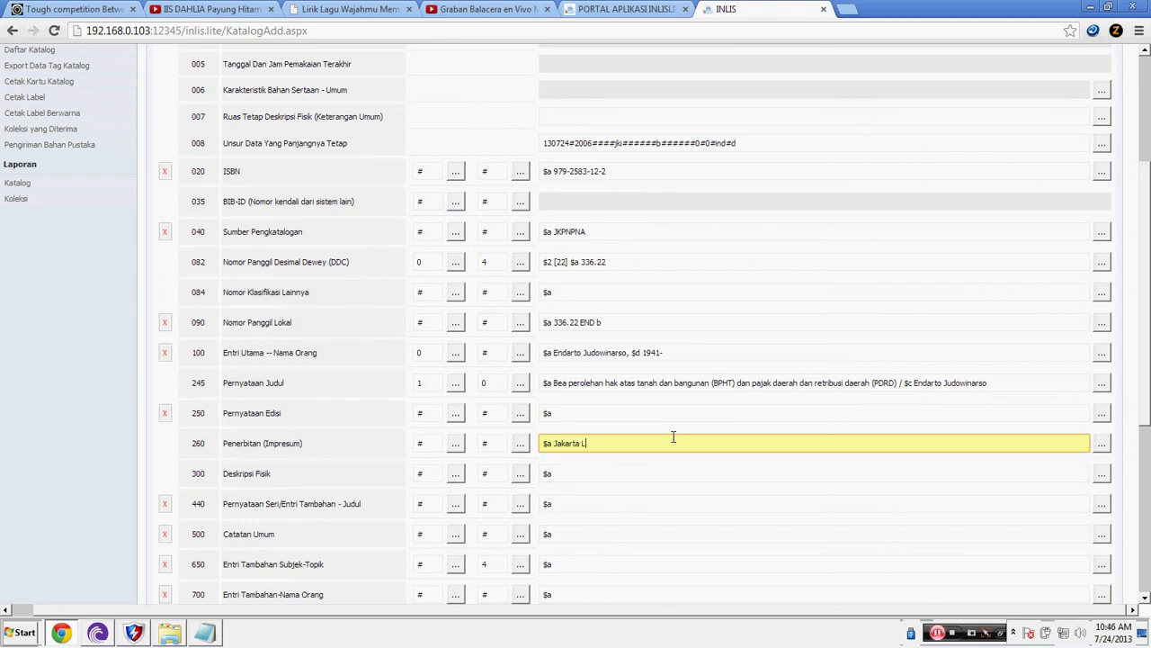
{"action": "key", "text": "BackSpace"}
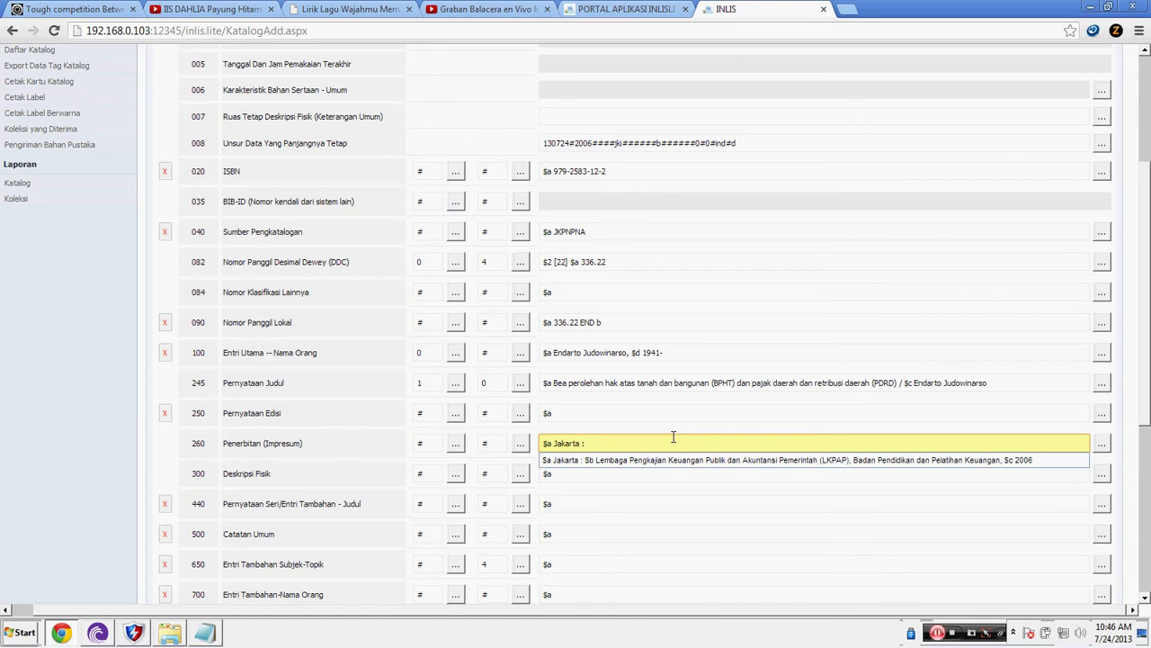
{"action": "type", "text": "$b Lembaga Pengkajian Keuangan Publik dan A"}
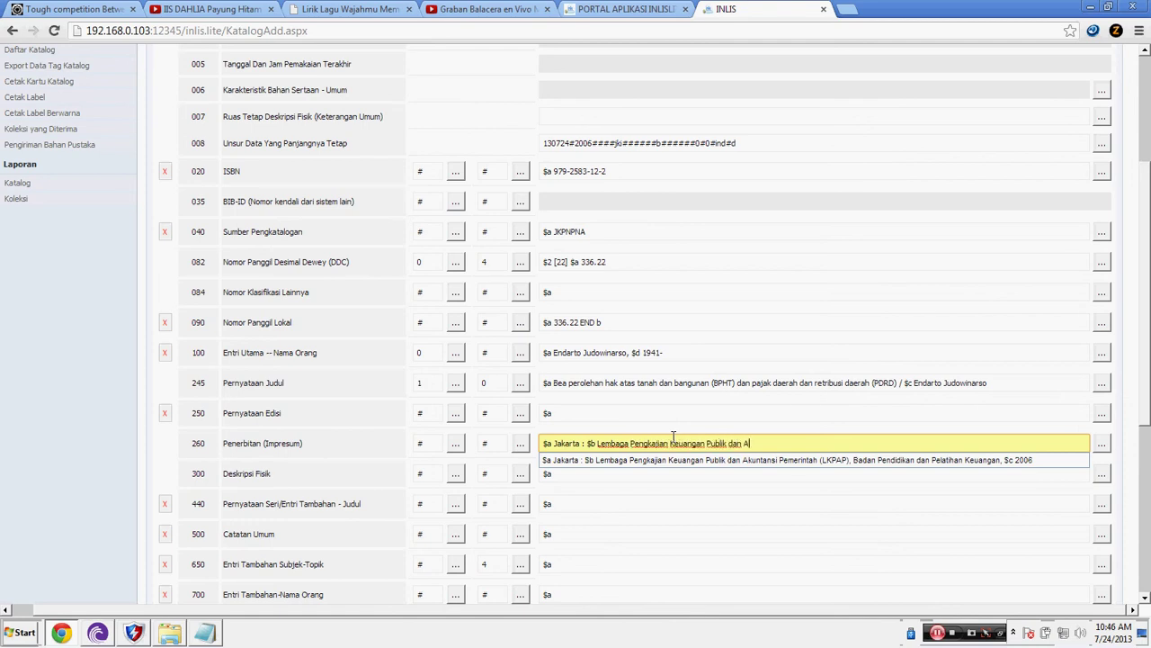
{"action": "type", "text": "kuntansi Pemerintah ("}
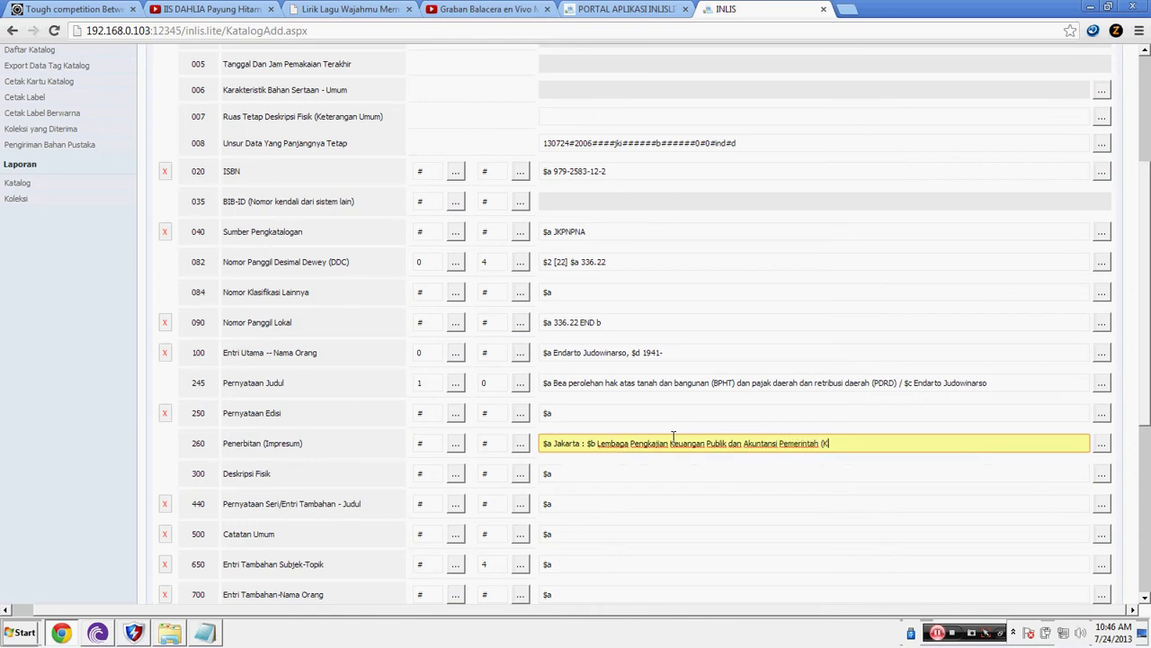
{"action": "type", "text": "LK"}
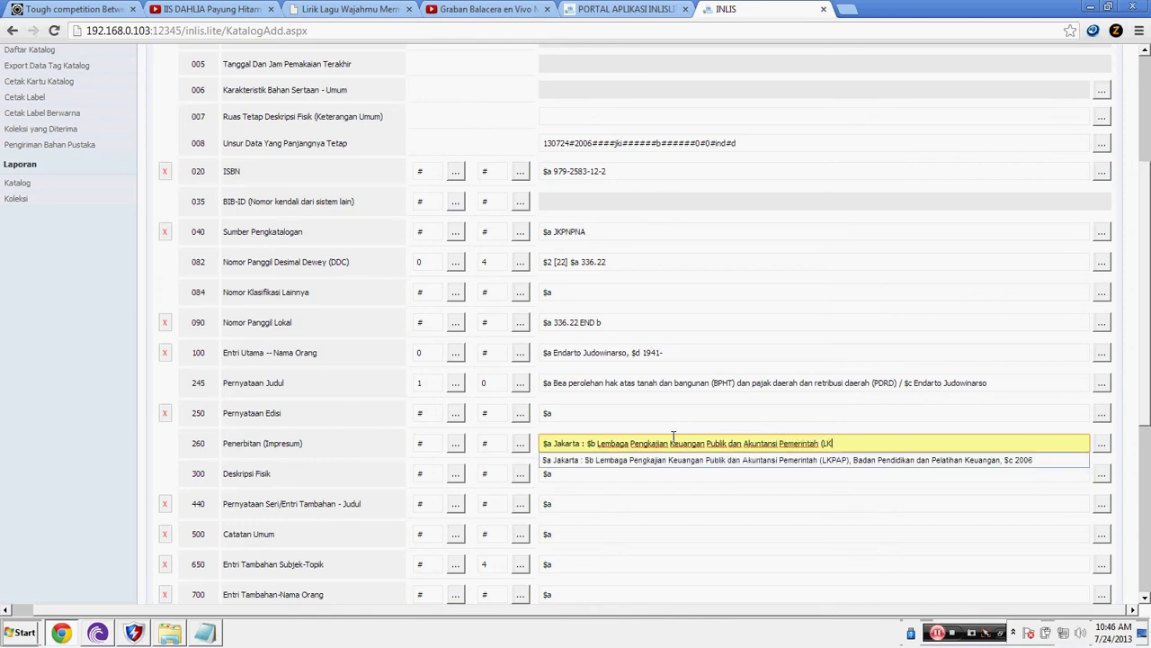
{"action": "type", "text": "PAP), Badan Pendidikan dan Pela"}
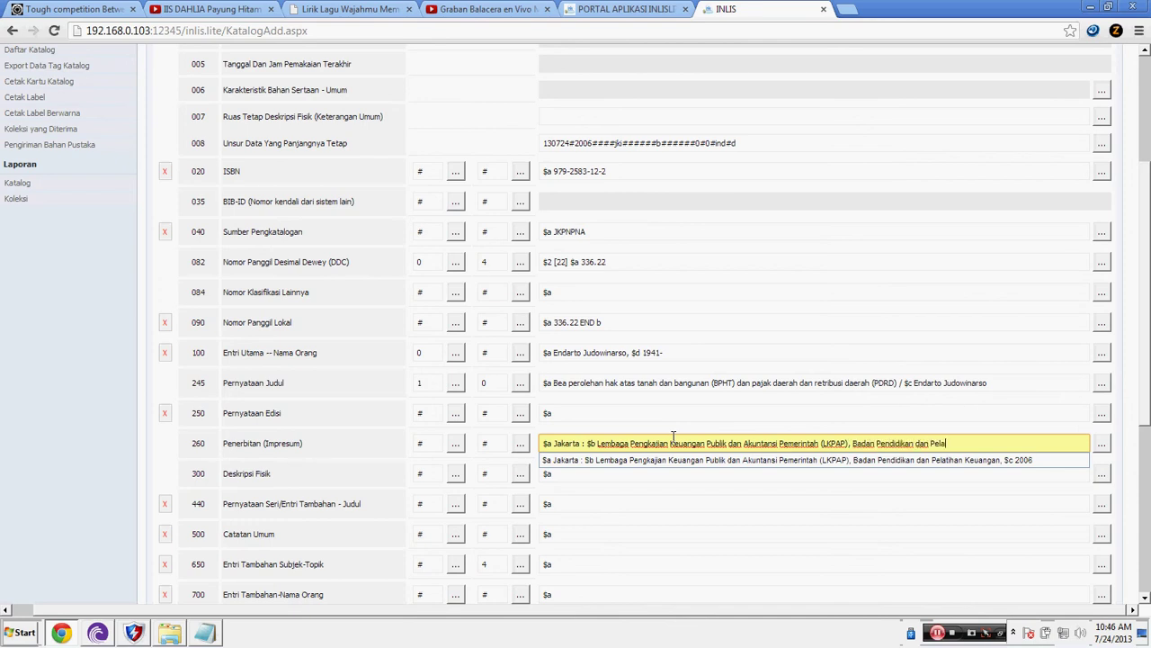
{"action": "type", "text": "tihan Keuangan,"}
{"action": "type", "text": "$c 2006"}
Step: Check how tag 260's place, publisher and year are distributed over its subfields, and confirm the subfield data
{"action": "left_click", "coordinate": [1103, 446]}
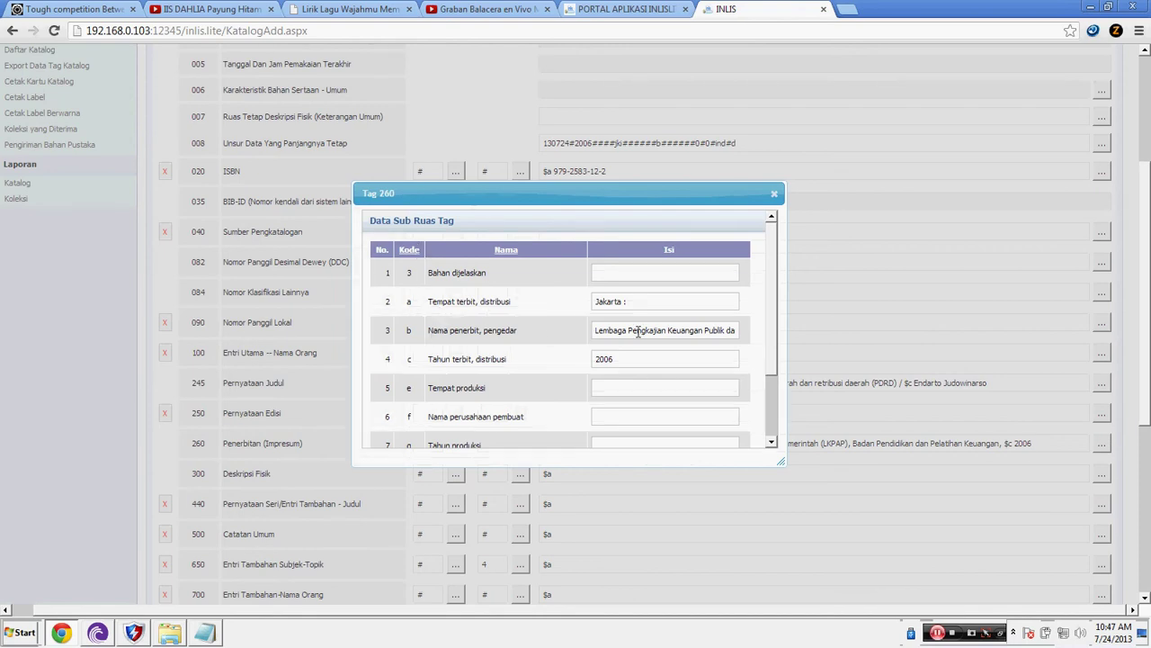
{"action": "scroll", "coordinate": [774, 252], "scroll_direction": "down", "scroll_amount": 2}
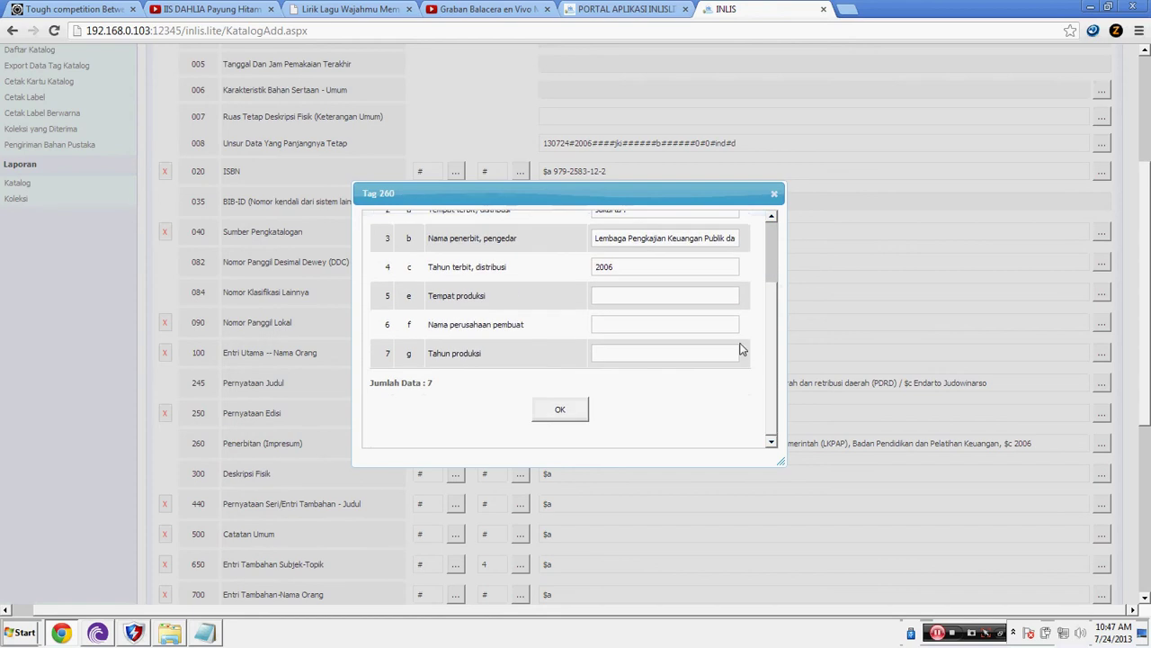
{"action": "left_click", "coordinate": [560, 413]}
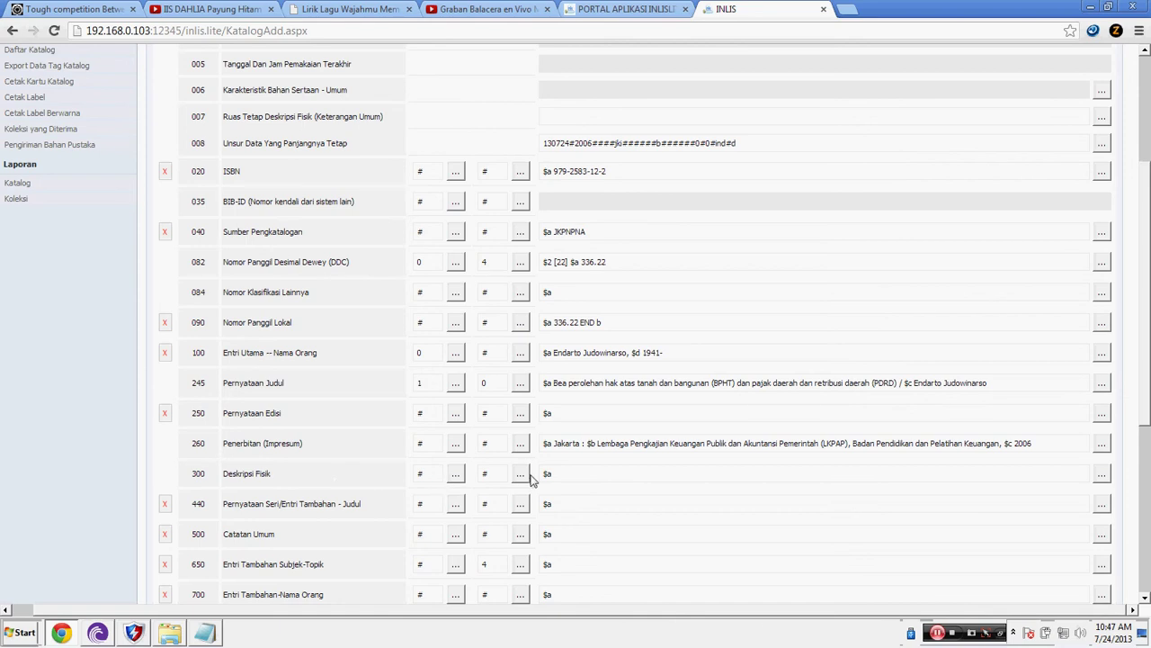
Step: Enter the physical description in tag 300 as 350 hlm. in subfield $a and 26 cm. in subfield $c, and confirm it
{"action": "left_click", "coordinate": [568, 473]}
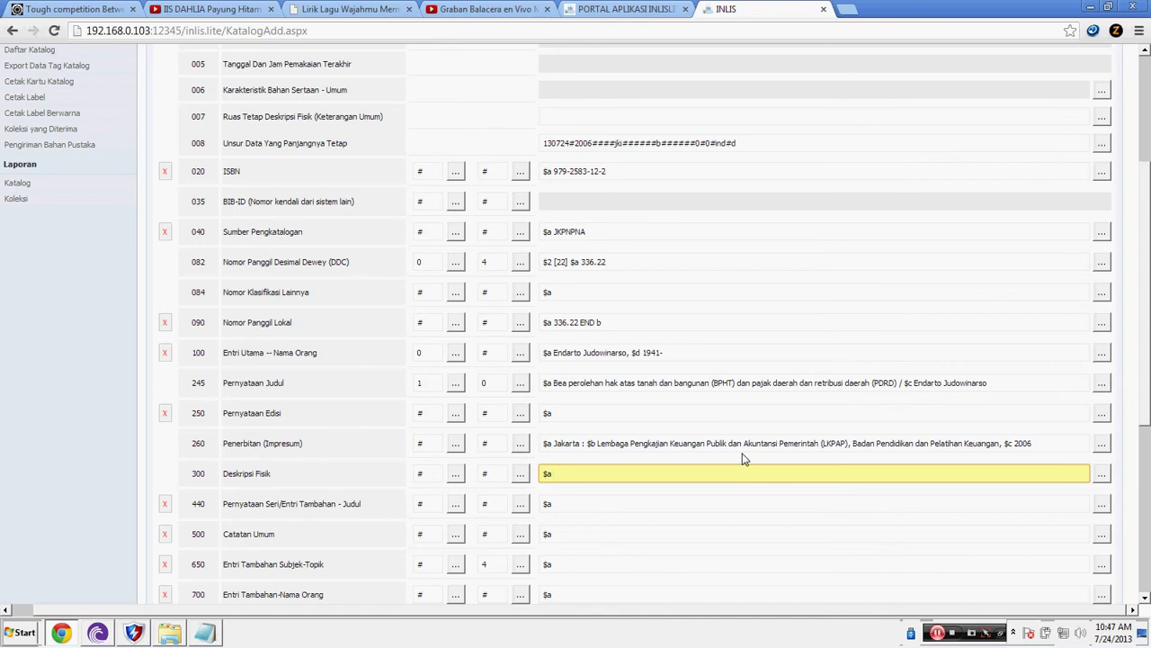
{"action": "type", "text": "3"}
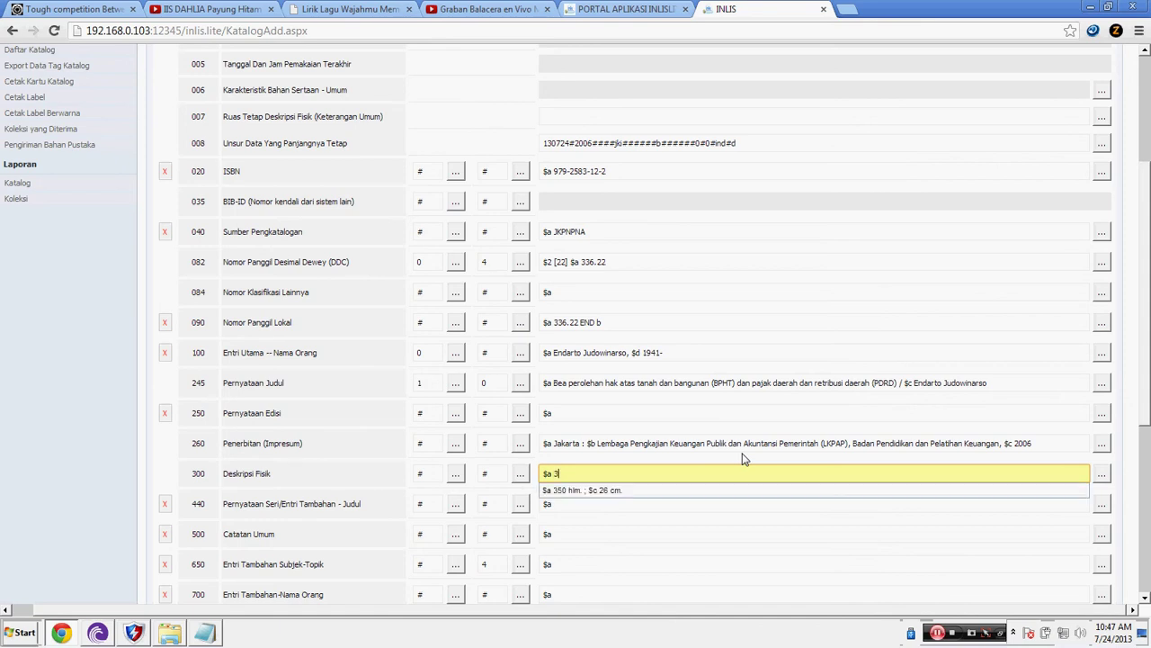
{"action": "type", "text": "50 hlm."}
{"action": "left_click", "coordinate": [1103, 475]}
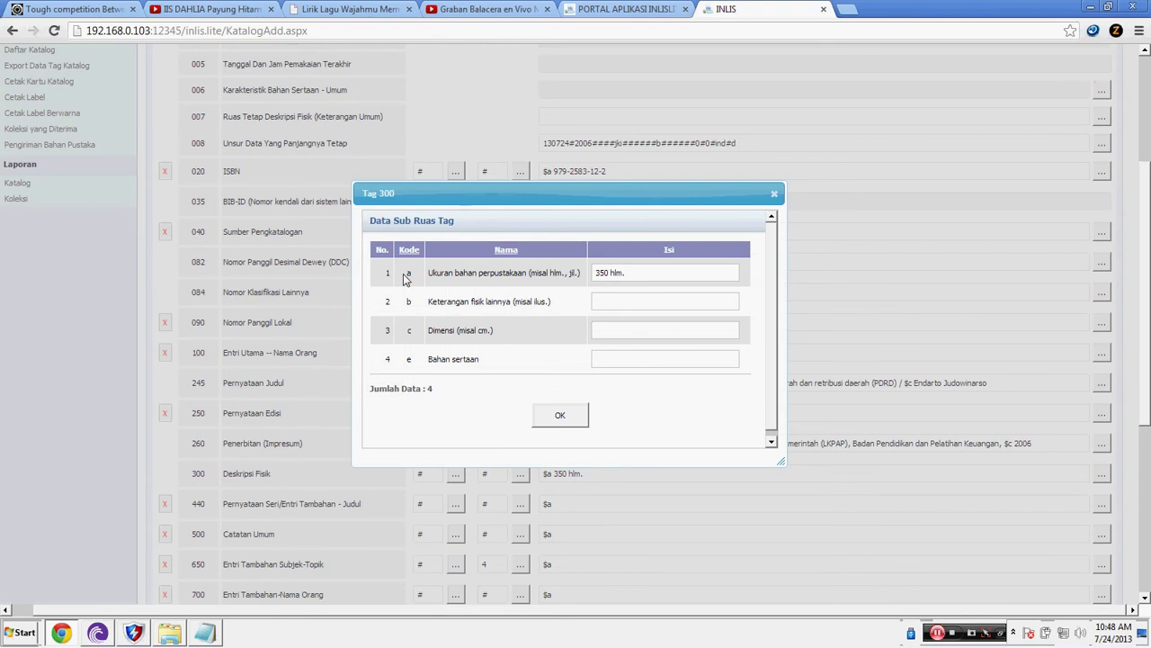
{"action": "left_click", "coordinate": [628, 330]}
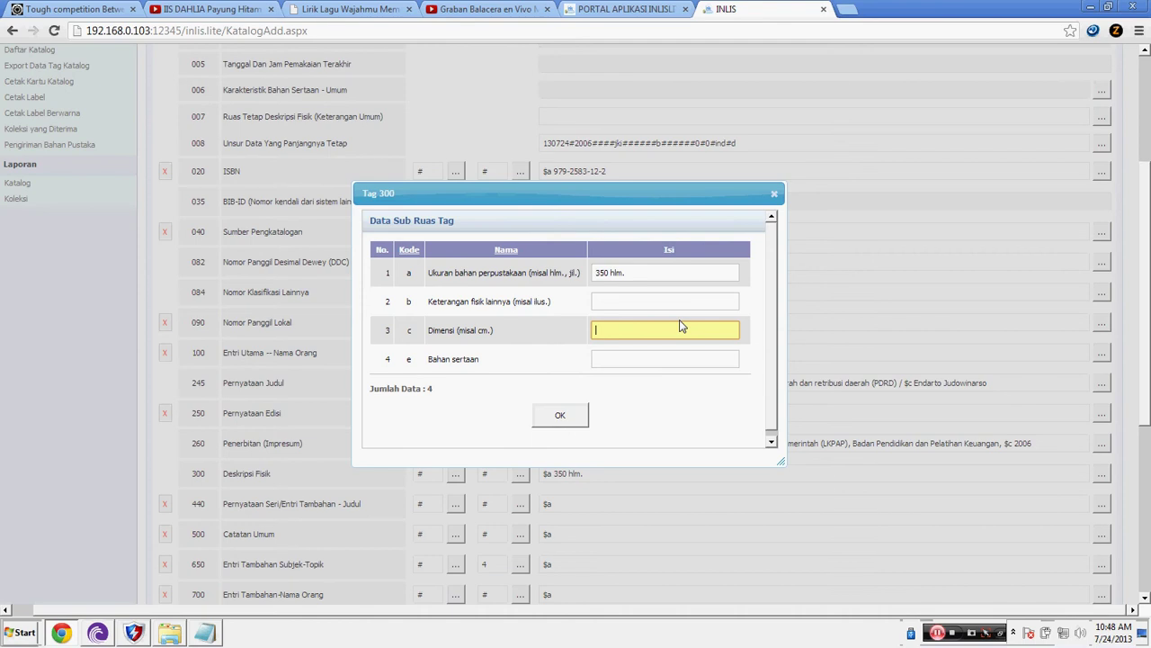
{"action": "type", "text": "26 cm."}
{"action": "left_click", "coordinate": [562, 416]}
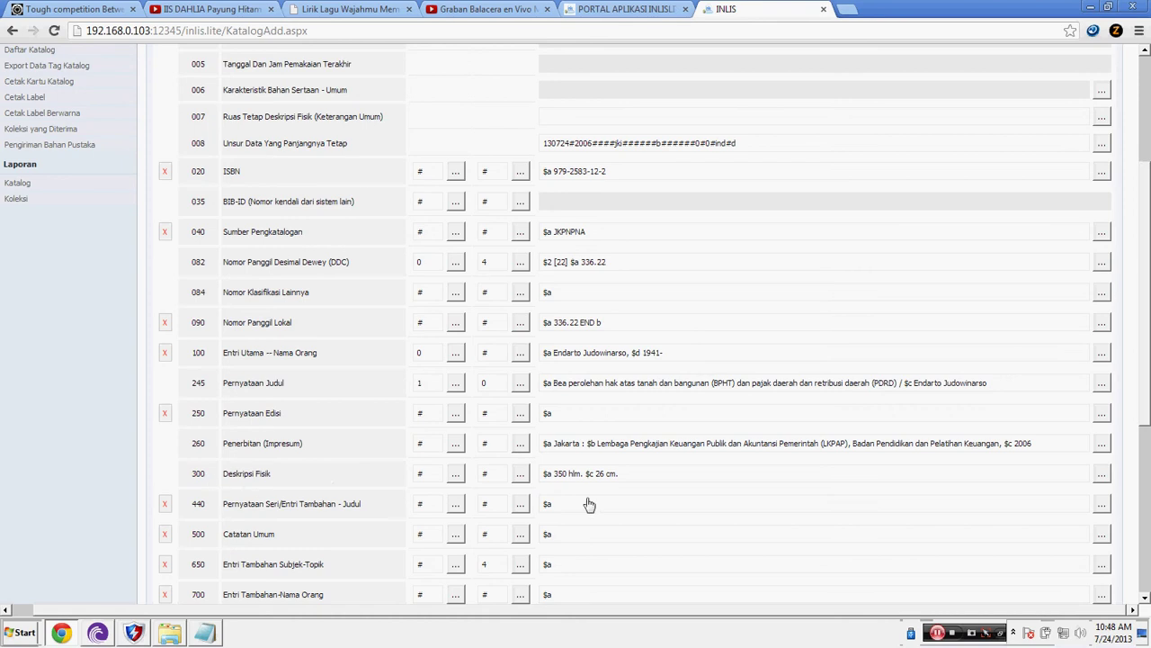
Step: Find tag 504 (Catatan Bibliografi) in the tag list and add it to the catalogue record
{"action": "scroll", "coordinate": [779, 475], "scroll_direction": "down", "scroll_amount": 3}
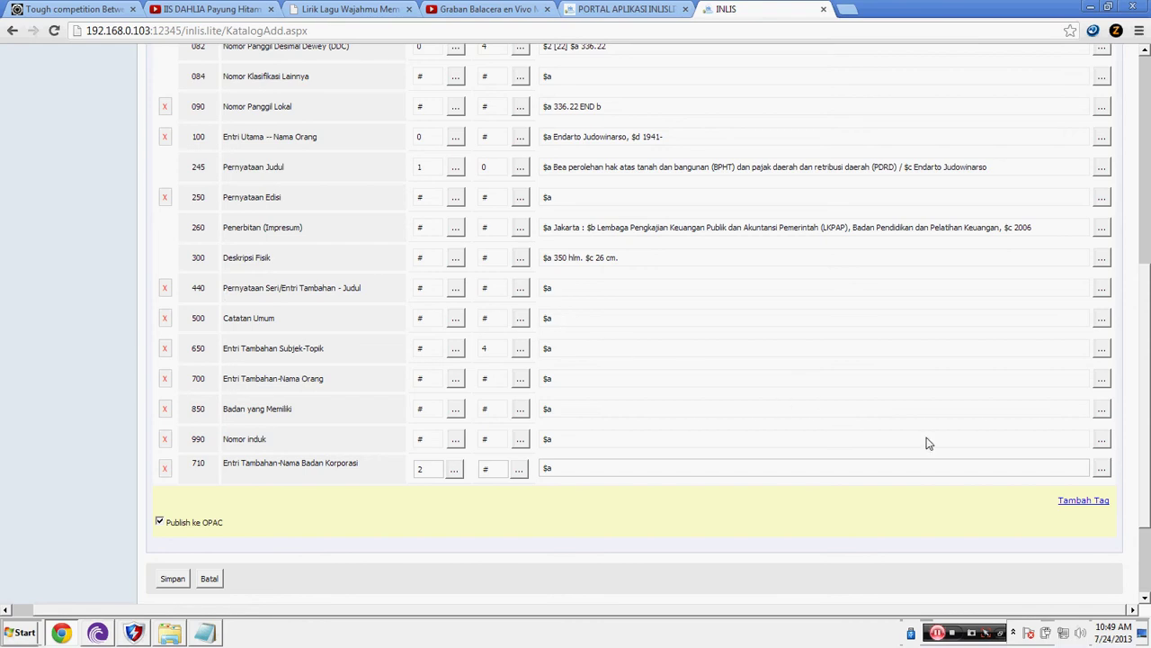
{"action": "left_click", "coordinate": [1090, 506]}
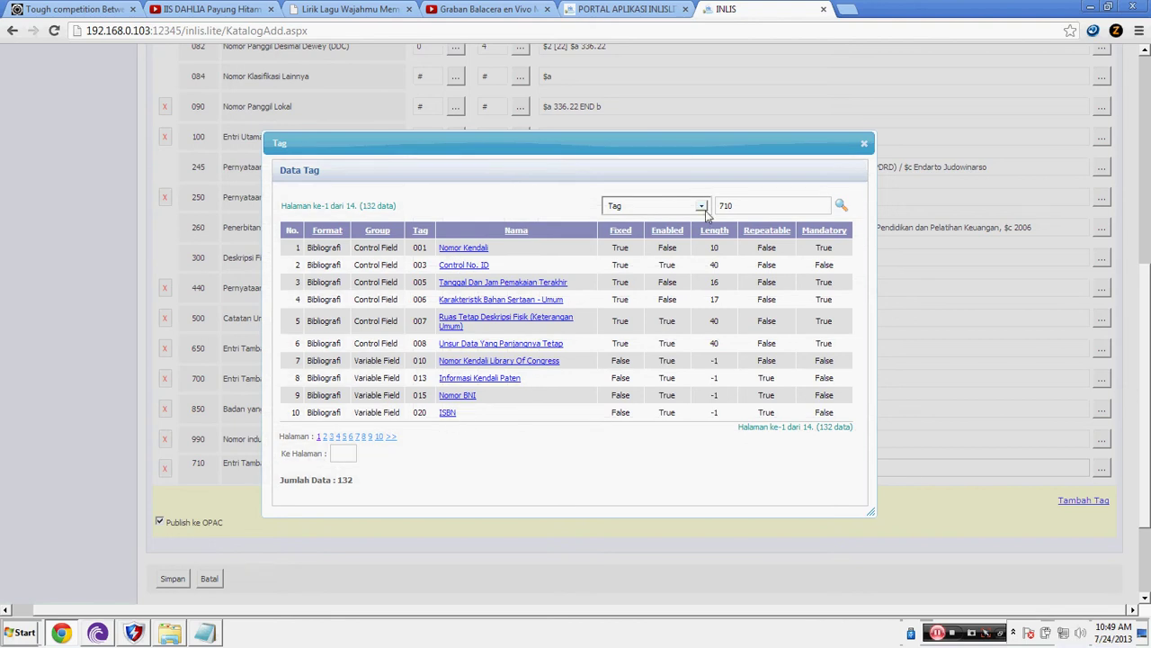
{"action": "double_click", "coordinate": [738, 204]}
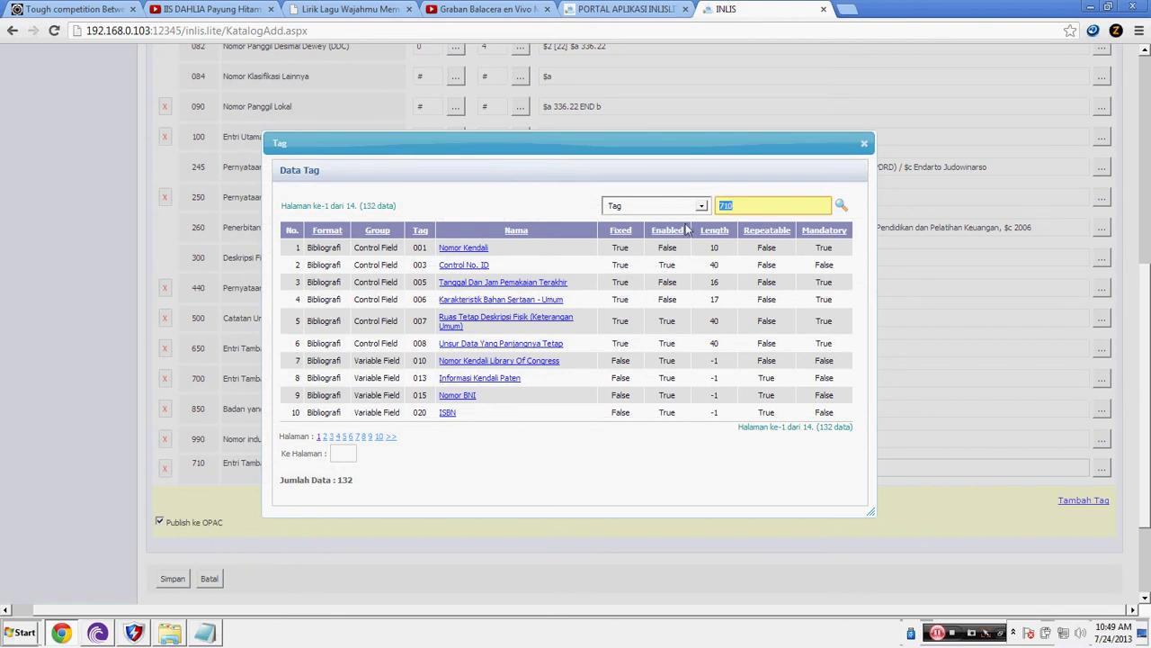
{"action": "type", "text": "504"}
{"action": "left_click", "coordinate": [841, 207]}
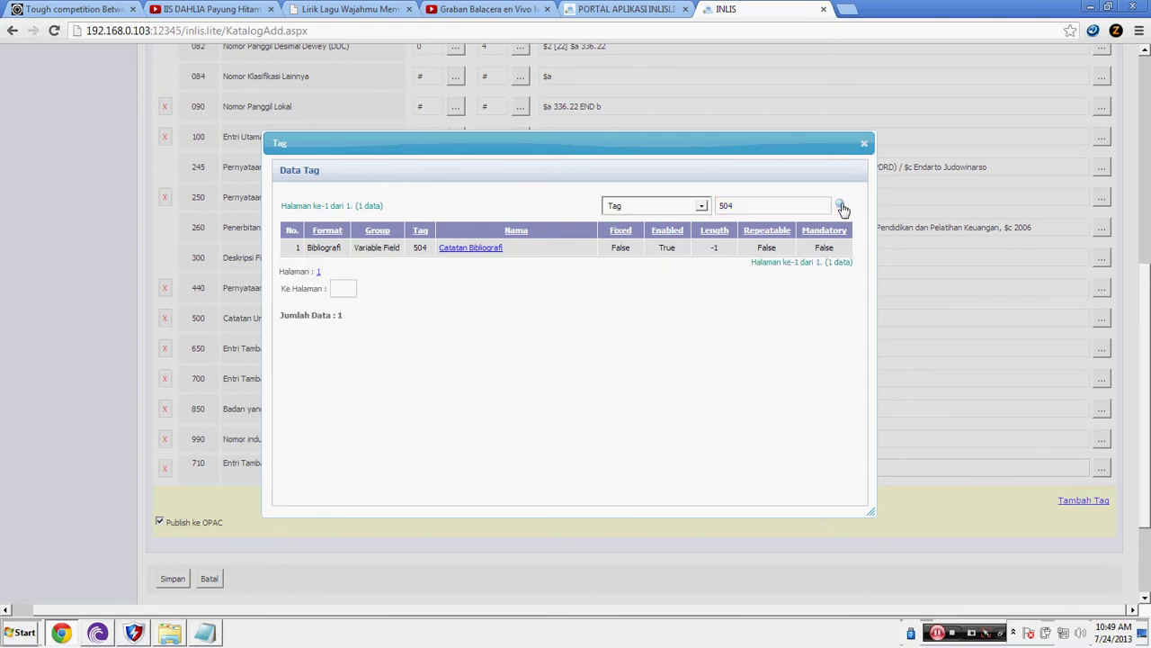
{"action": "left_click", "coordinate": [473, 252]}
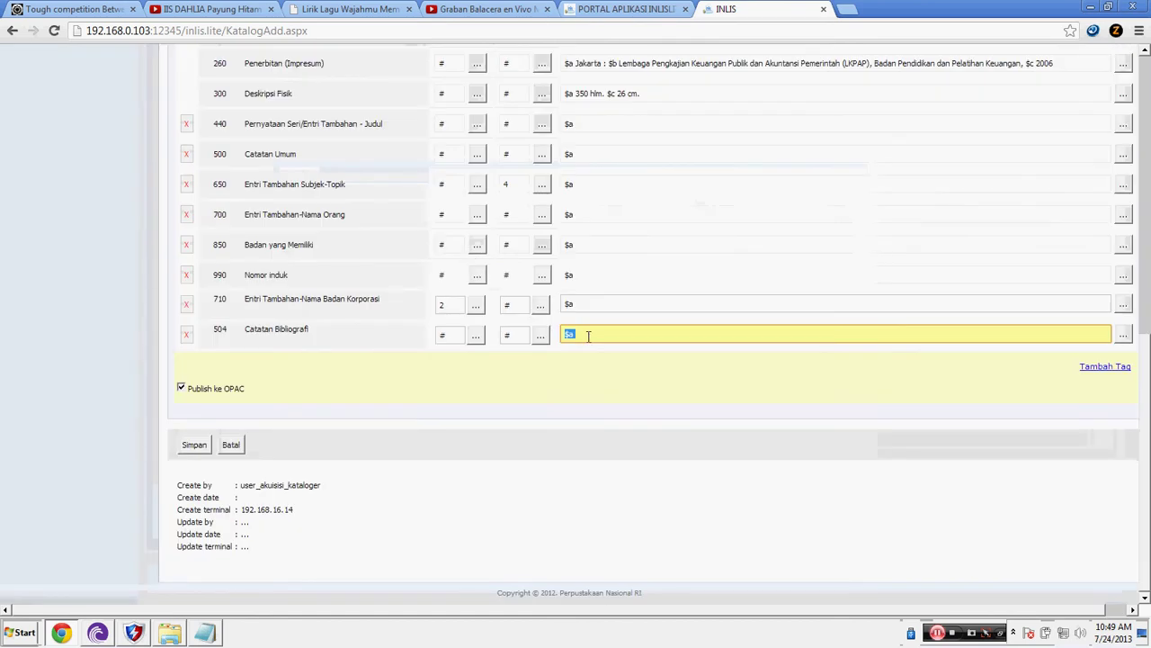
Step: Enter the bibliography note "$a Bibliografi : hlm. 347-350" in tag 504
{"action": "type", "text": "$a"}
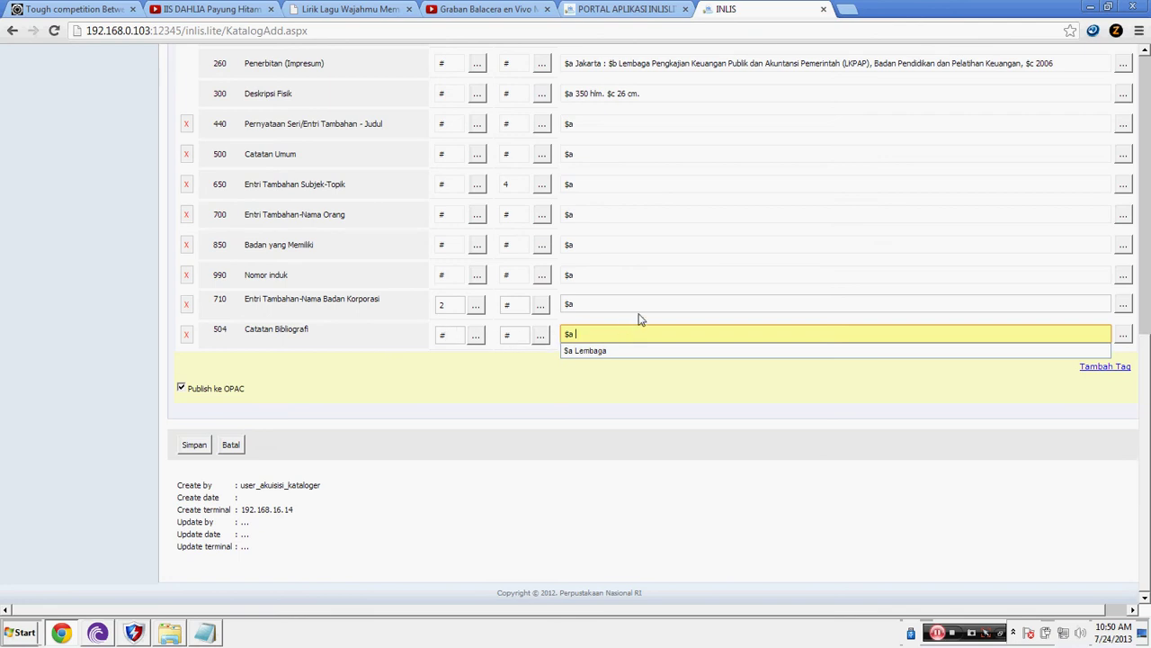
{"action": "type", "text": "Bibliografi :"}
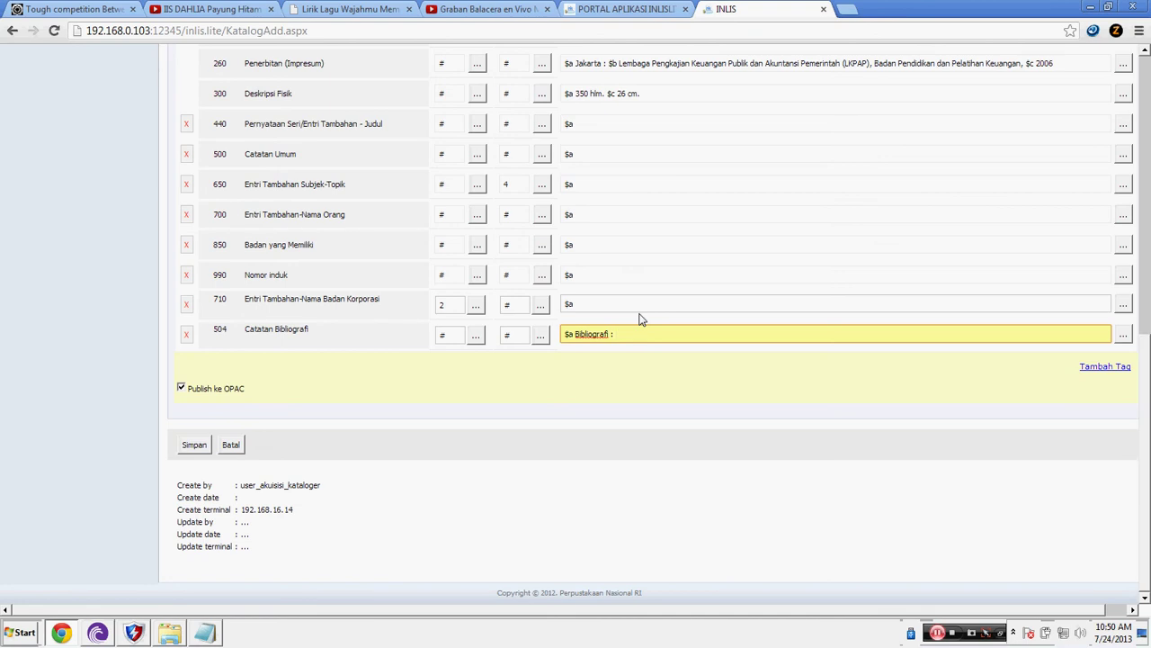
{"action": "type", "text": "hlm. 347-350"}
Step: Set tag 650's first indicator to # (Belum ditetapkan) and its second indicator to 4 (Sumber yang tidak disebutkan)
{"action": "left_click", "coordinate": [486, 184]}
{"action": "key", "text": "BackSpace"}
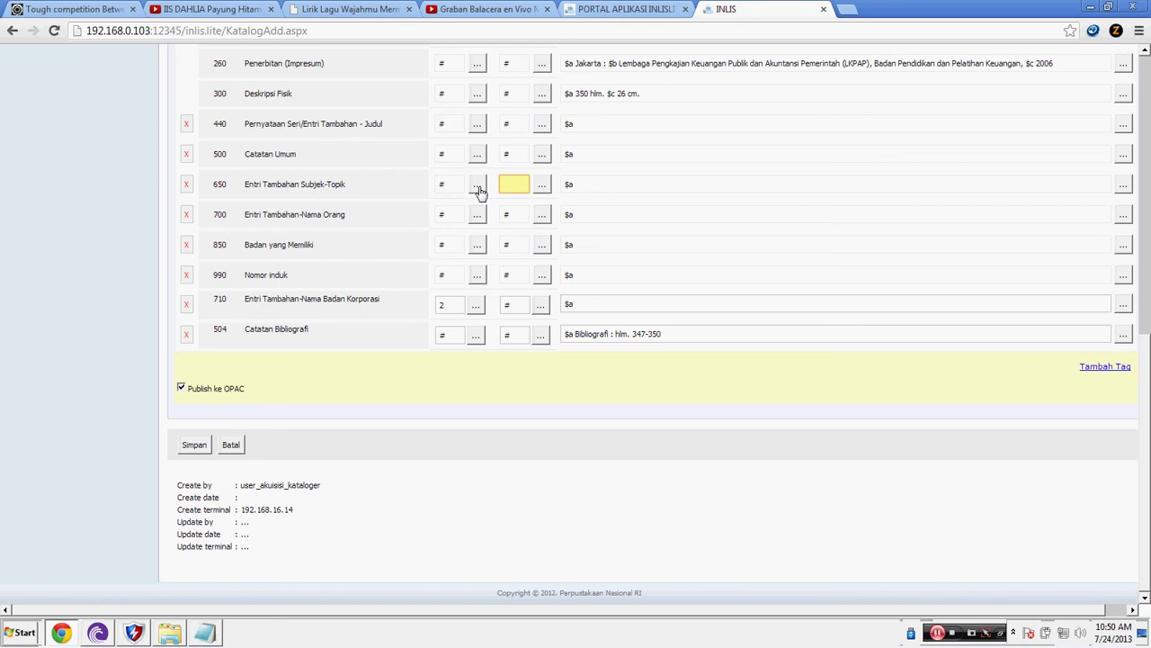
{"action": "left_click", "coordinate": [477, 187]}
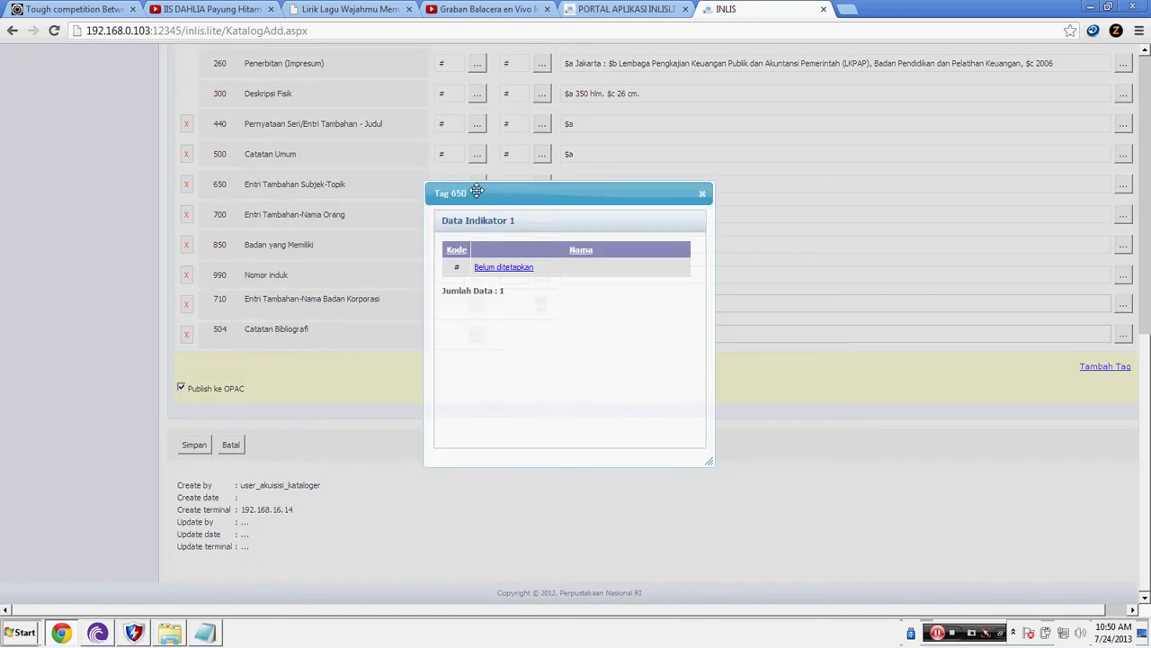
{"action": "left_click", "coordinate": [515, 269]}
{"action": "left_click", "coordinate": [542, 186]}
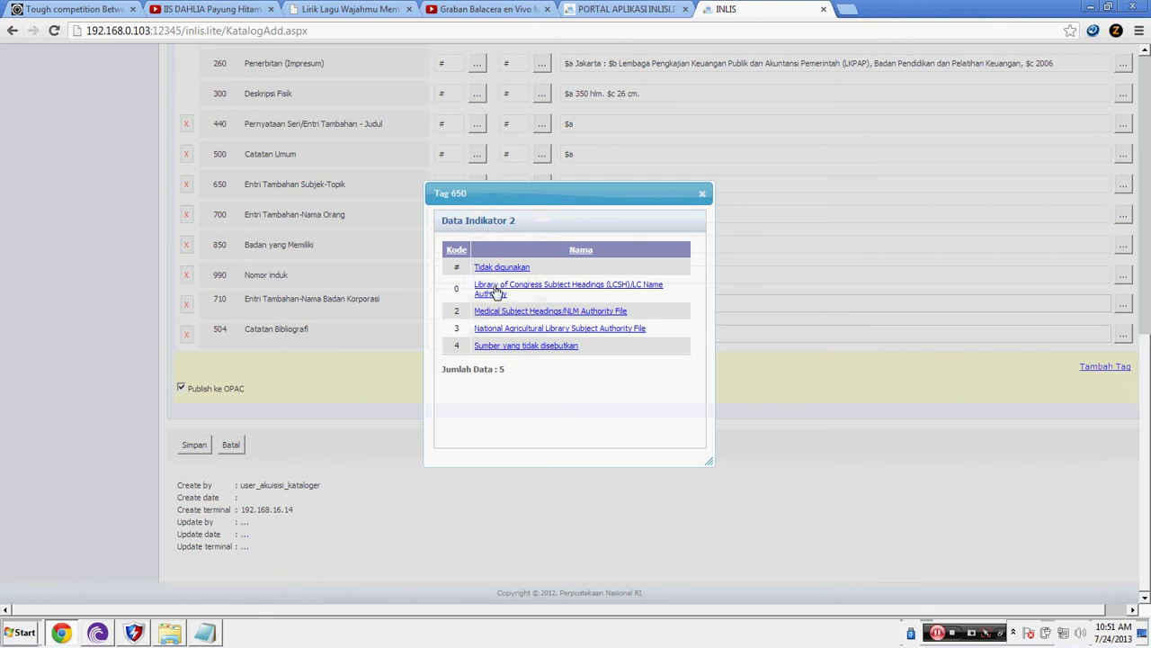
{"action": "left_click", "coordinate": [510, 351]}
{"action": "left_click", "coordinate": [516, 185]}
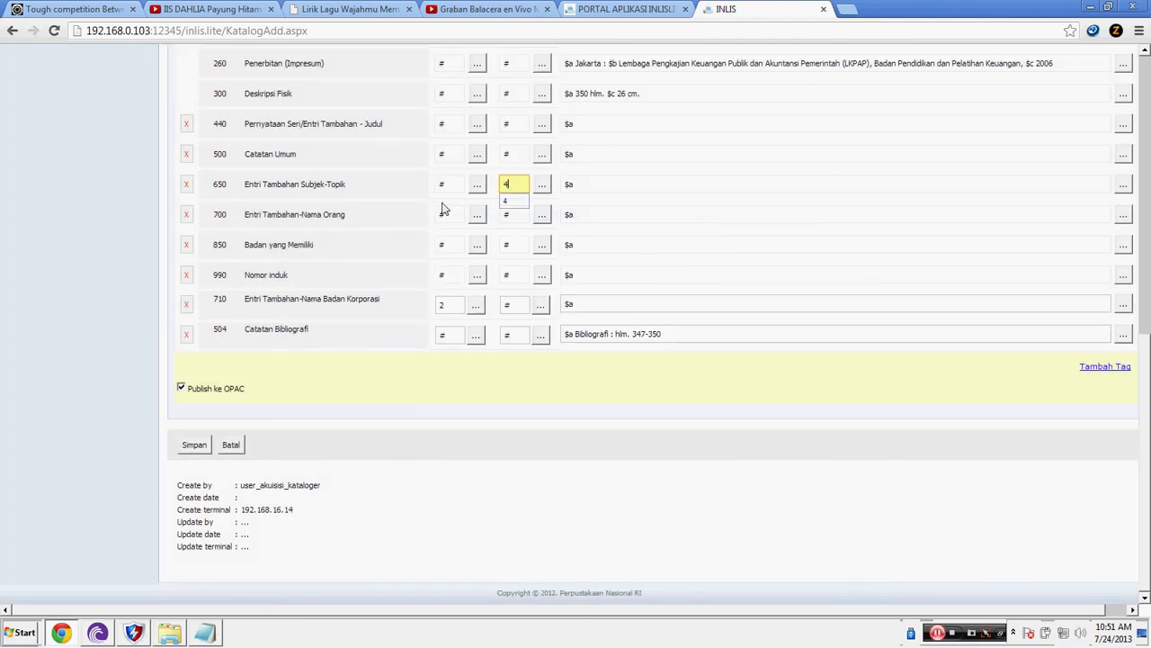
{"action": "type", "text": "4"}
Step: Enter the topical subject "Pajak bumi dan bangunan" in subfield $a of tag 650
{"action": "left_click", "coordinate": [585, 183]}
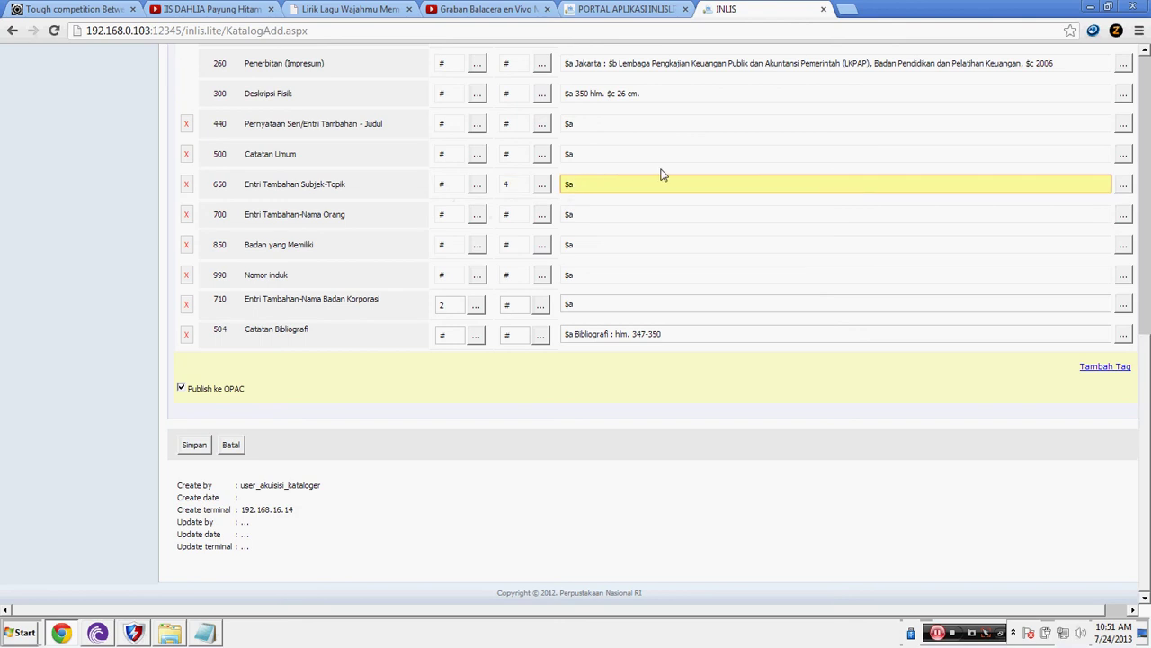
{"action": "type", "text": "Pajak"}
{"action": "key", "text": "BackSpace"}
{"action": "key", "text": "BackSpace"}
{"action": "key", "text": "BackSpace"}
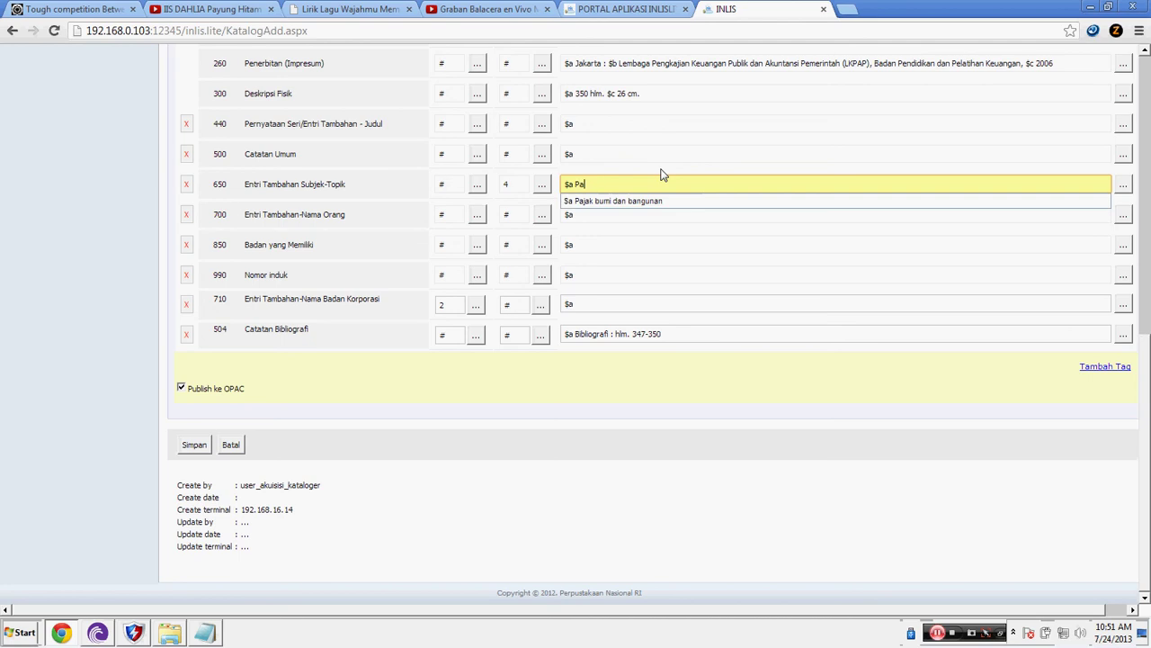
{"action": "type", "text": "jak bumi dan bangunan"}
{"action": "left_click", "coordinate": [673, 200]}
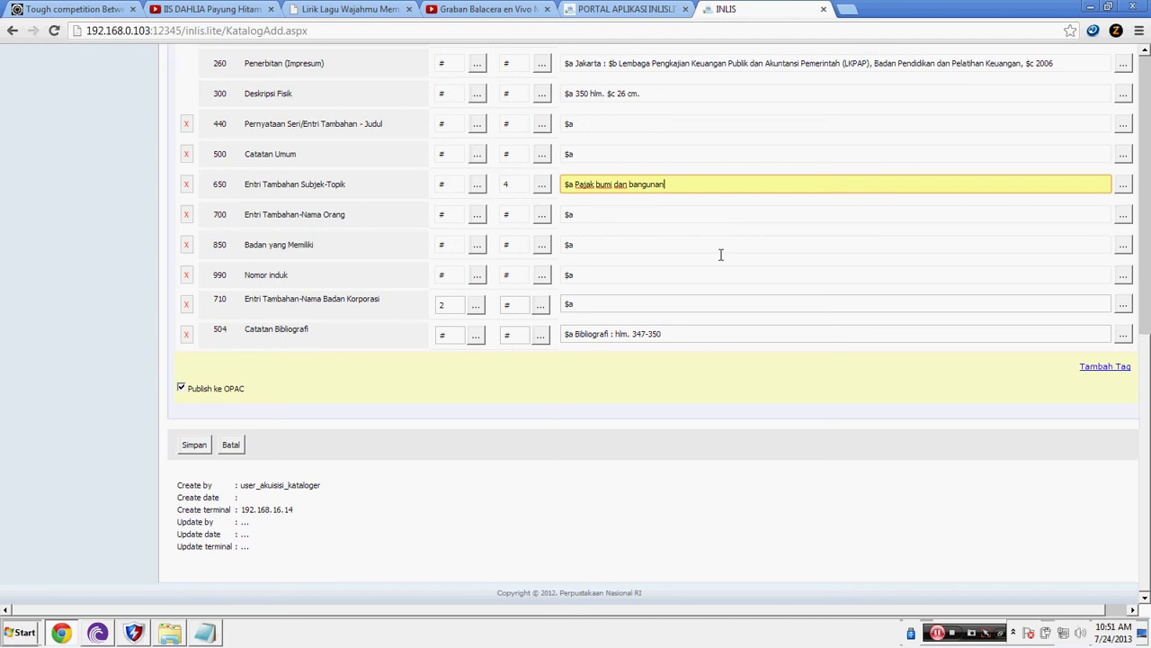
Step: Find tag 650 (Entri Tambahan Subjek-Topik) in the tag list and add a second one to the catalogue record
{"action": "left_click", "coordinate": [1104, 369]}
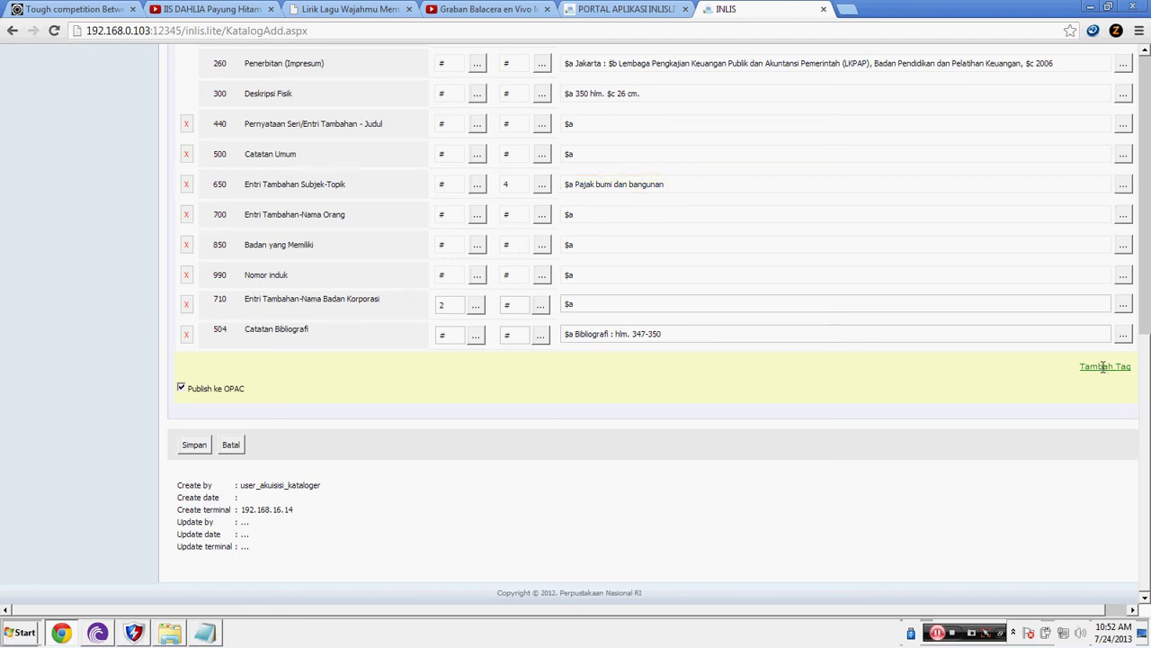
{"action": "left_click", "coordinate": [747, 205]}
{"action": "double_click", "coordinate": [747, 205]}
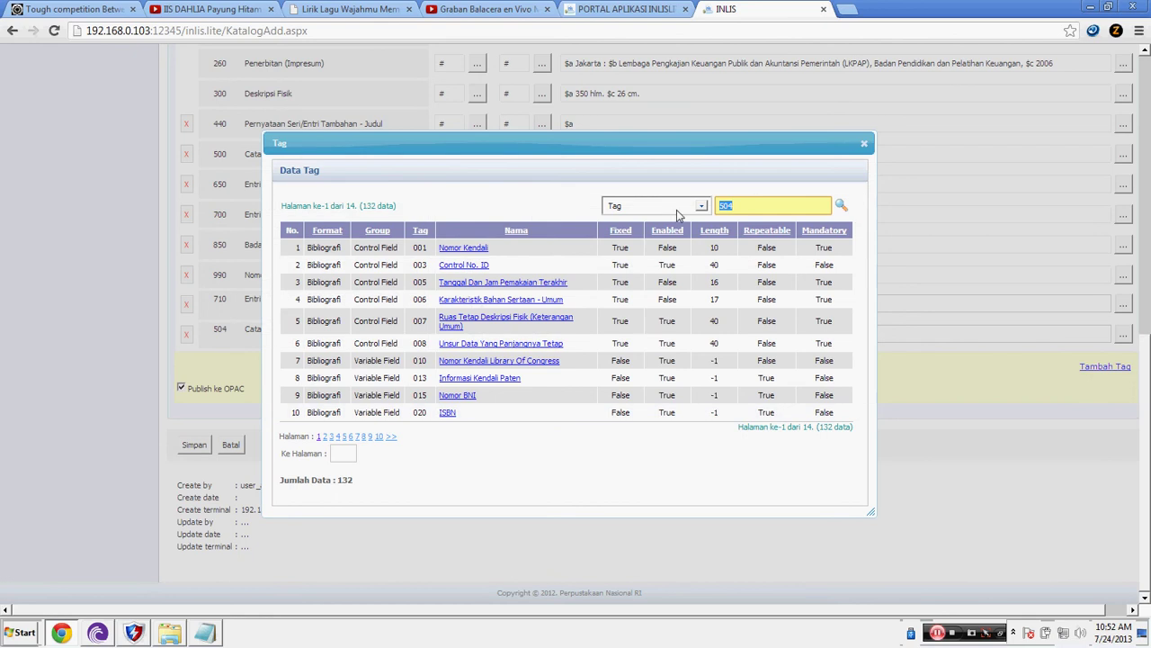
{"action": "type", "text": "650"}
{"action": "left_click", "coordinate": [841, 205]}
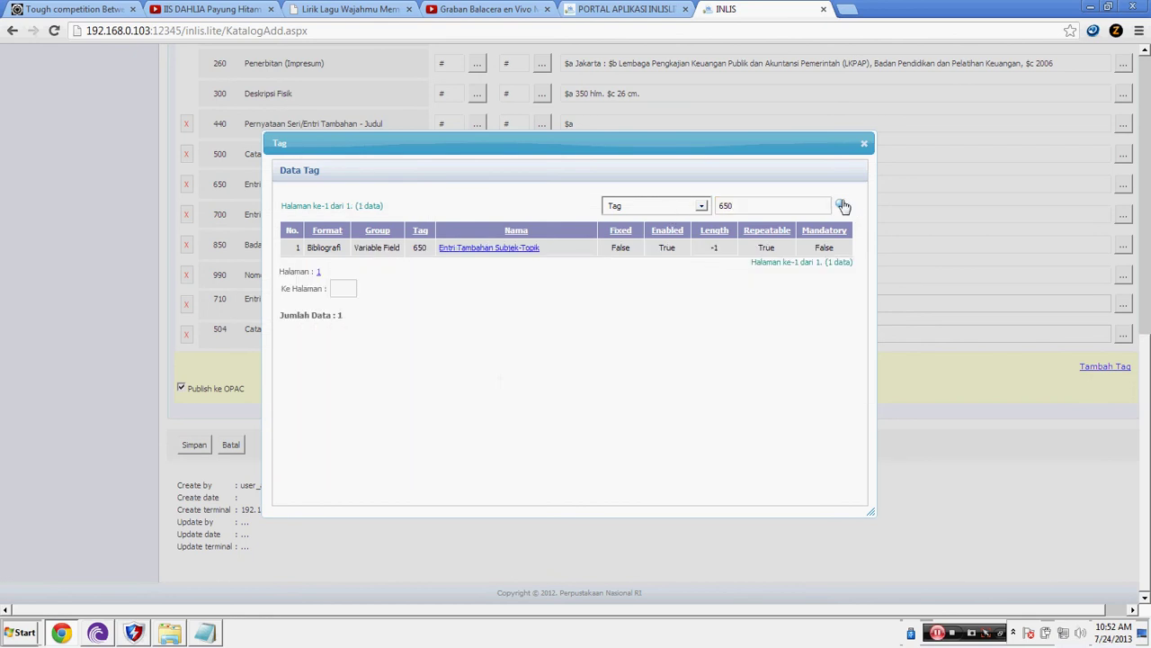
{"action": "left_click", "coordinate": [525, 249]}
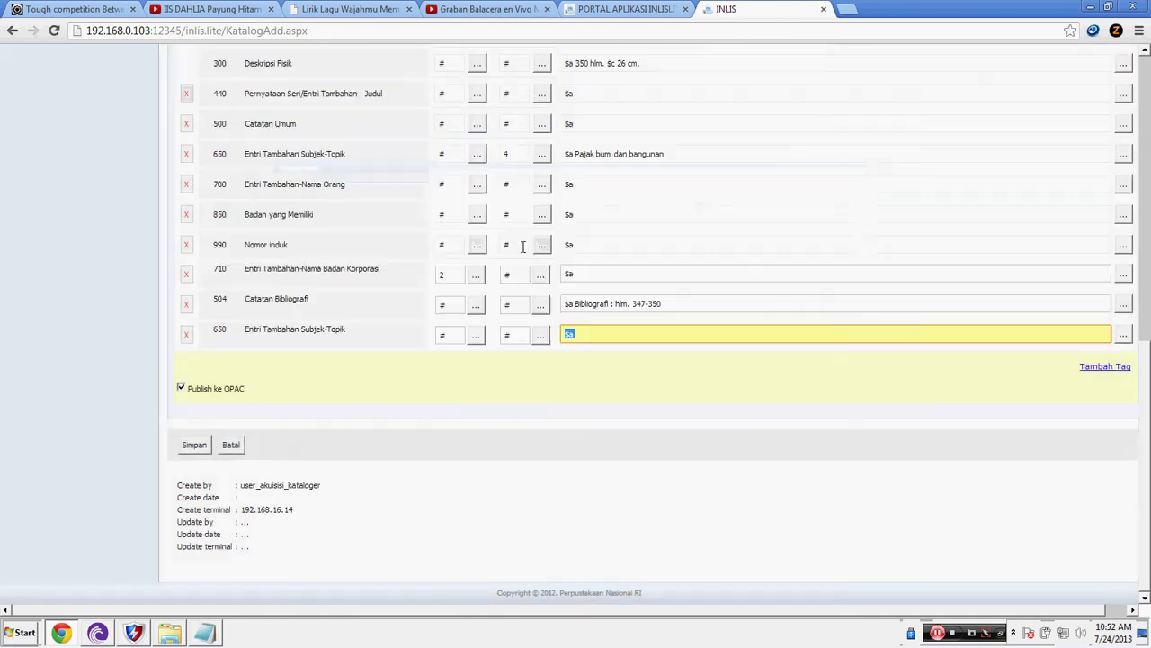
{"action": "left_click", "coordinate": [589, 334]}
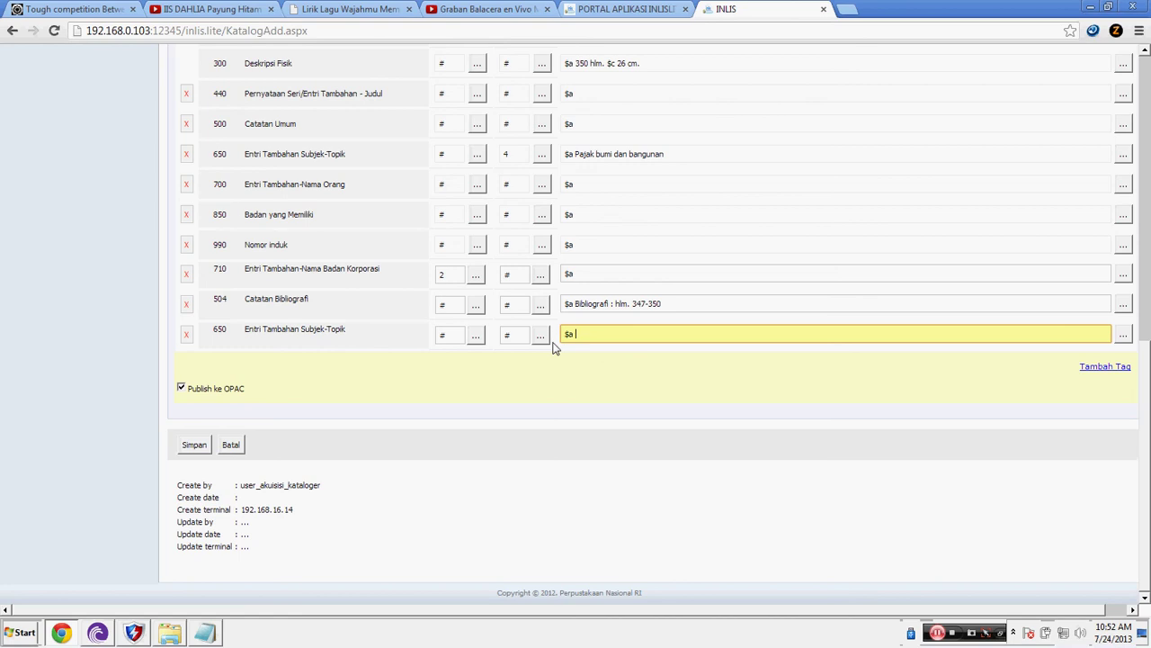
Step: Set the added tag 650's first indicator to # (Belum ditetapkan) and its second to 4 (Sumber yang tidak disebutkan)
{"action": "left_click", "coordinate": [473, 339]}
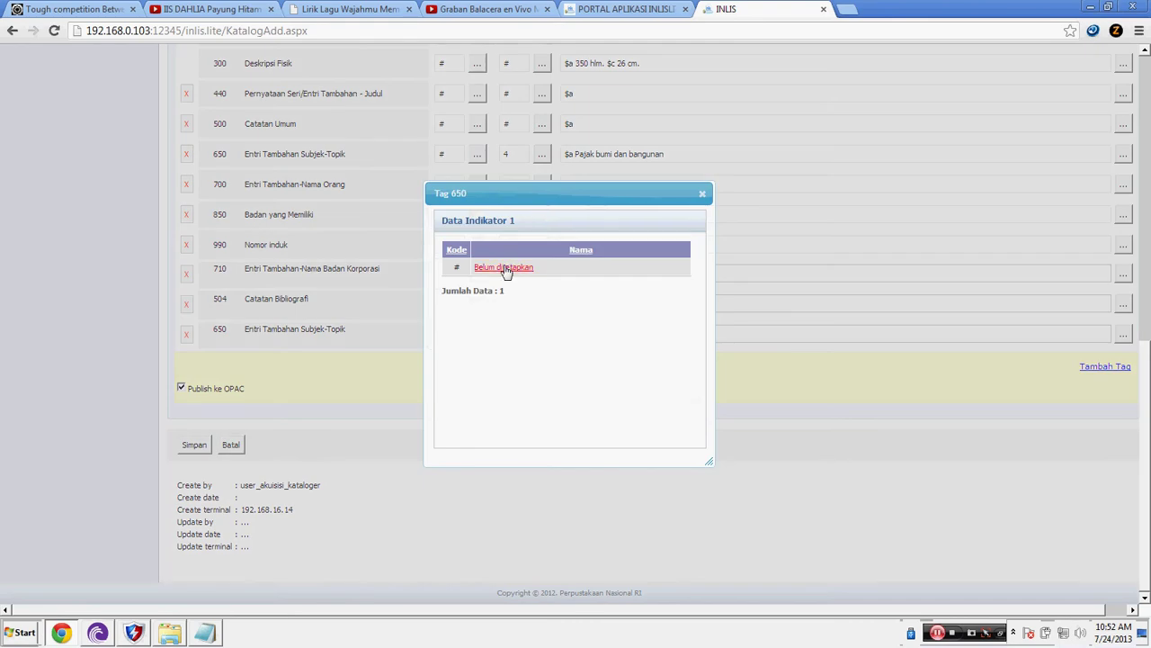
{"action": "left_click", "coordinate": [506, 270]}
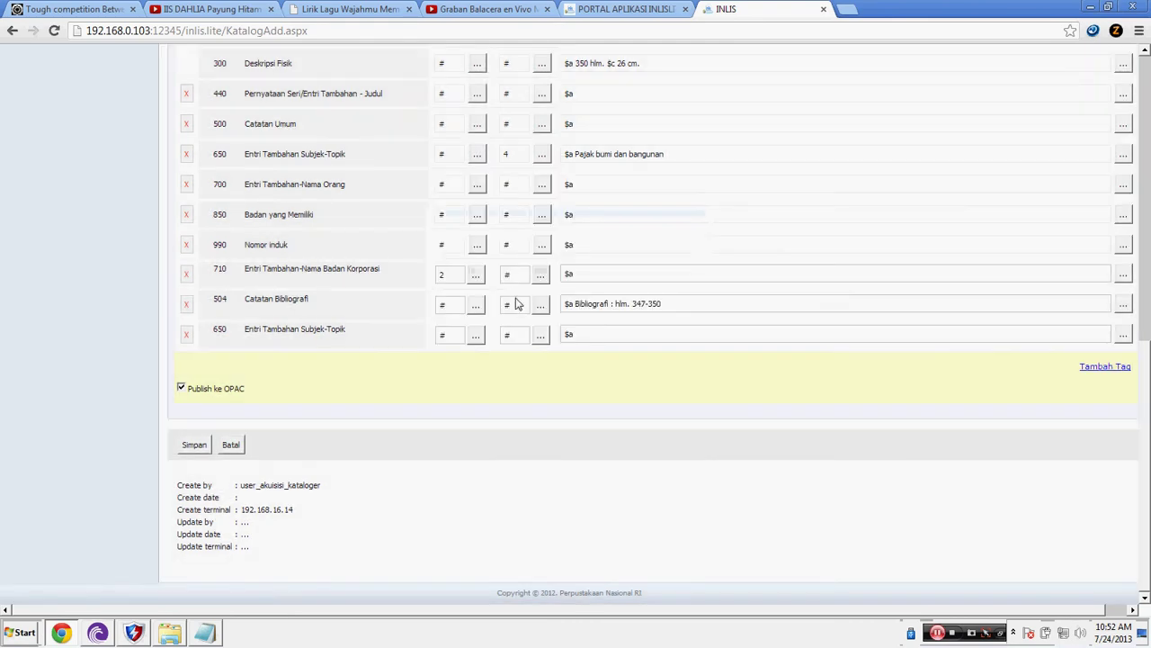
{"action": "left_click", "coordinate": [541, 338]}
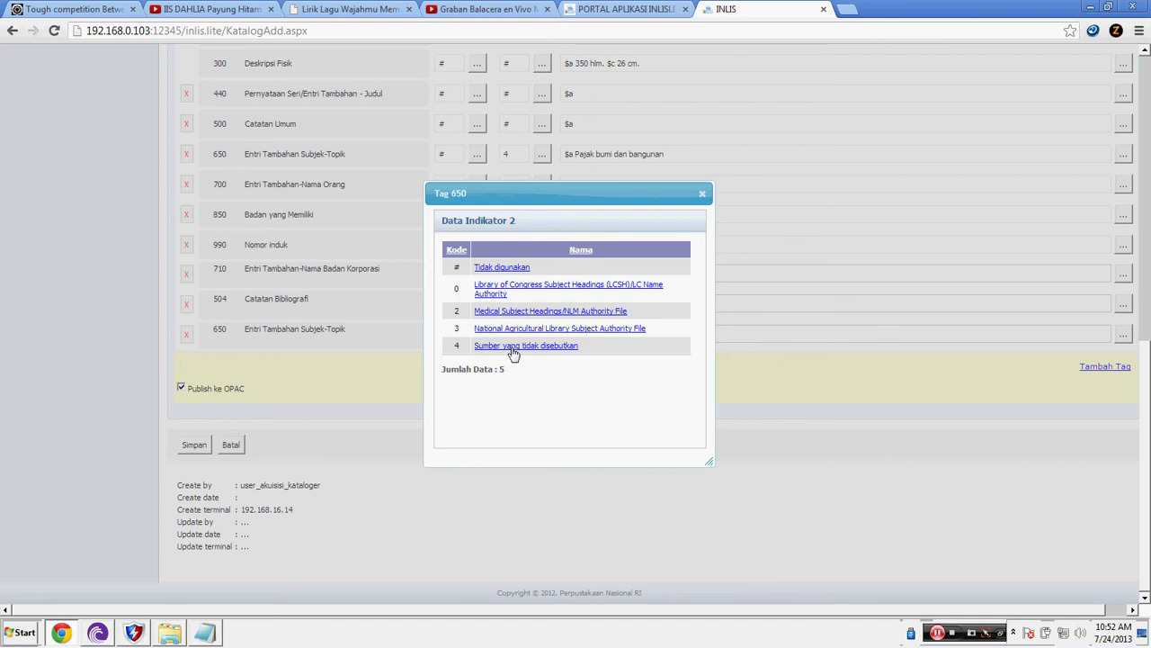
{"action": "left_click", "coordinate": [514, 347]}
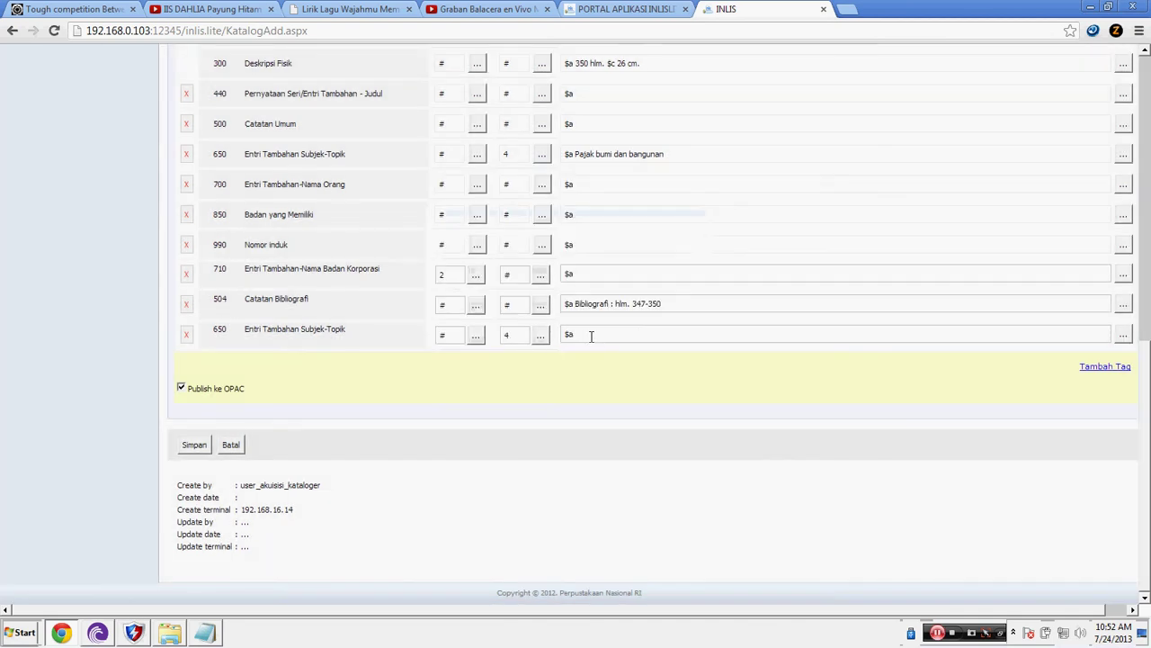
Step: Fill the added tag 650 with $a Pajak daerah and the general subdivision $x Manajemen, and confirm the subfield data
{"action": "left_click", "coordinate": [591, 336]}
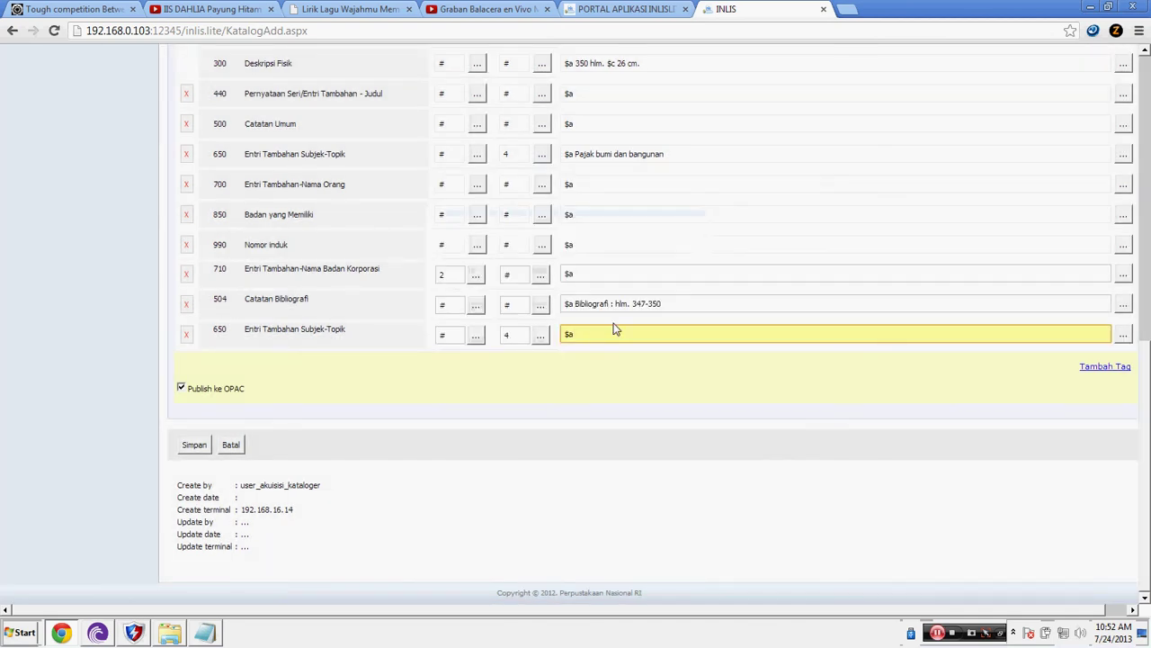
{"action": "type", "text": "Pajak daerah"}
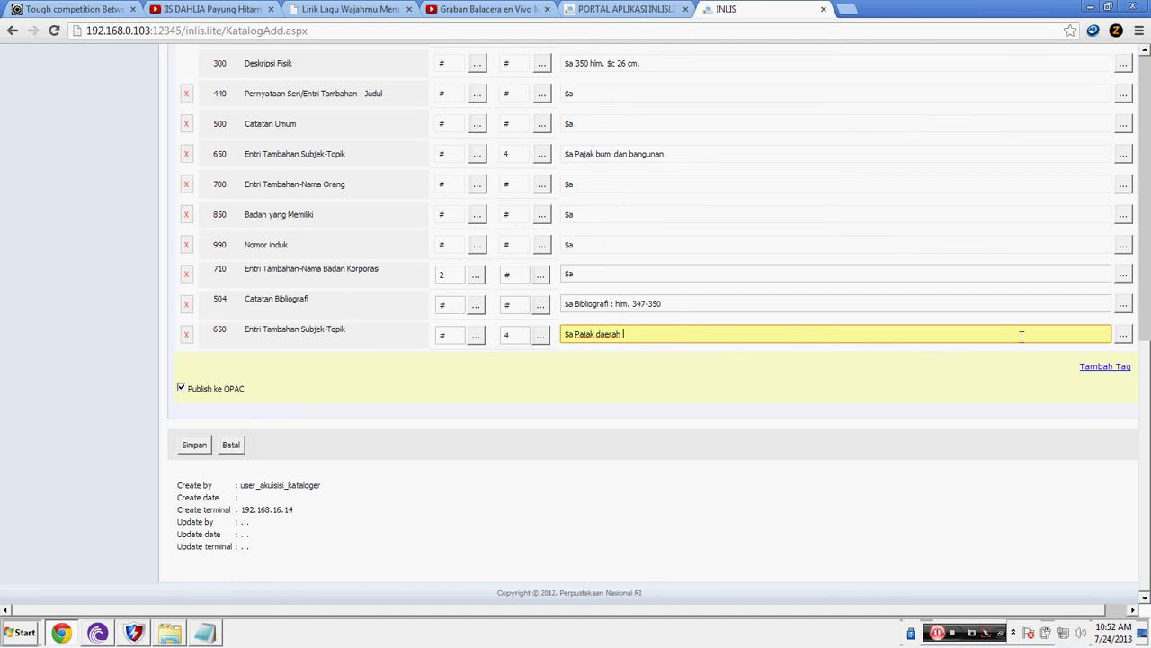
{"action": "left_click", "coordinate": [1123, 334]}
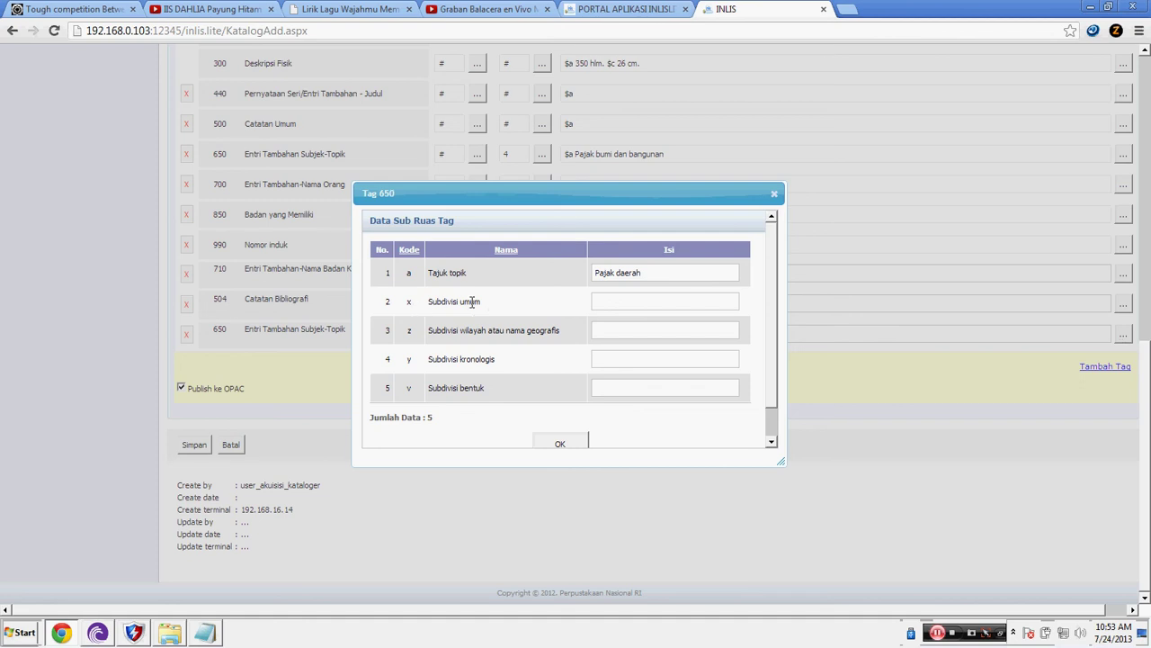
{"action": "left_click", "coordinate": [627, 302]}
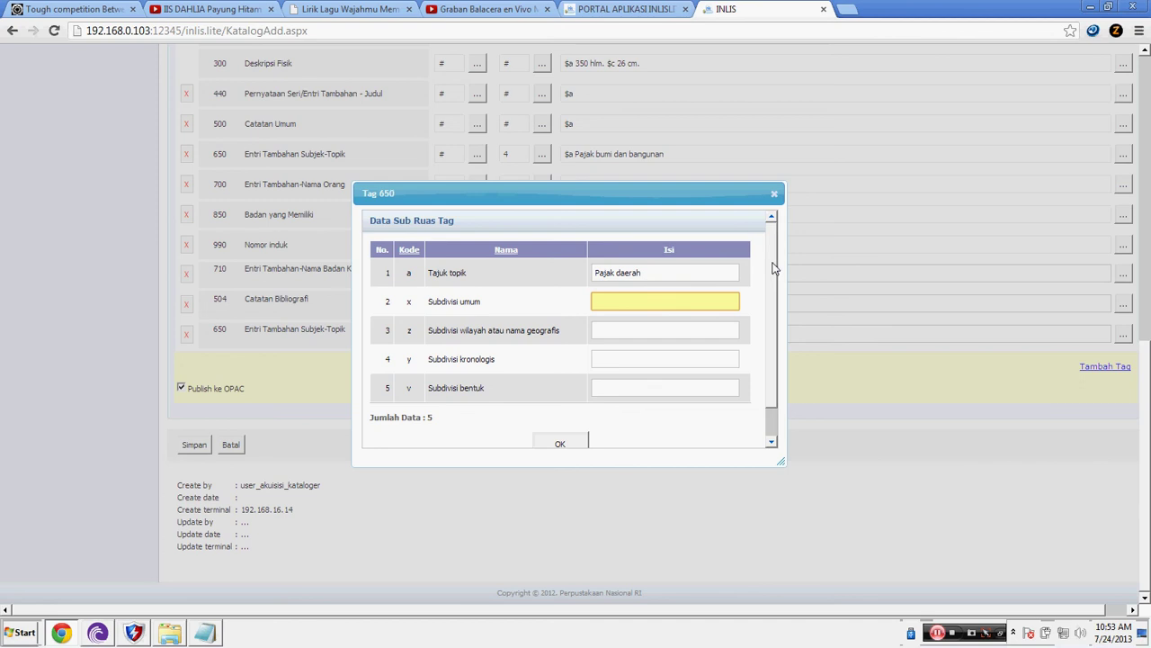
{"action": "type", "text": "Manajemen"}
{"action": "left_click", "coordinate": [560, 443]}
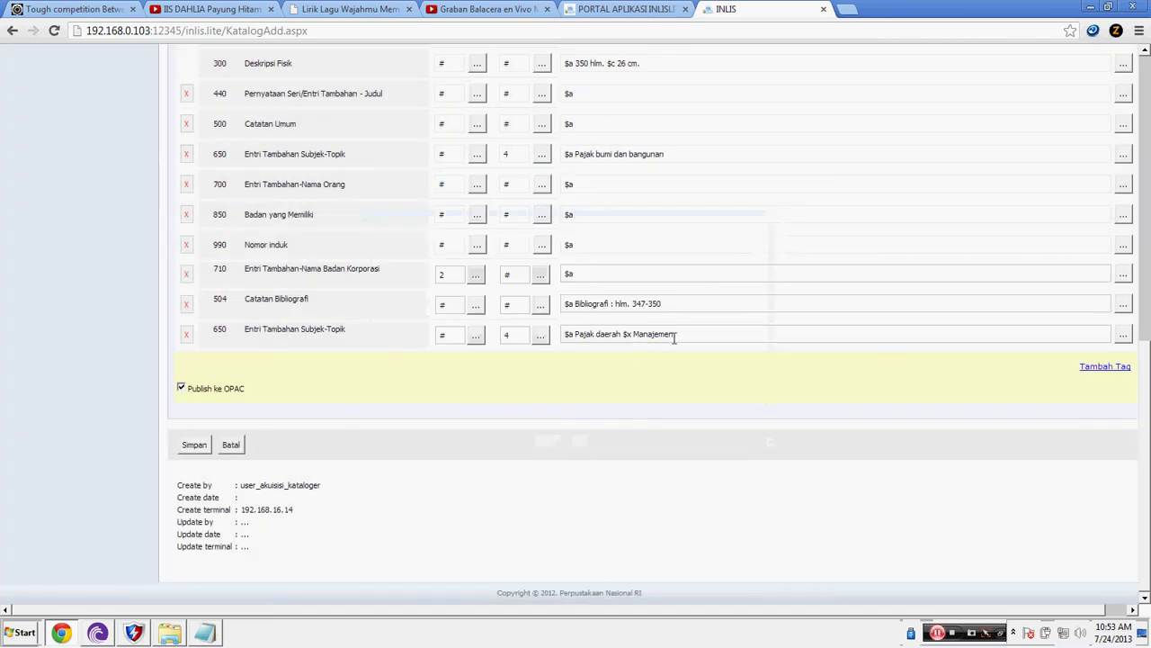
{"action": "left_click_drag", "start_coordinate": [677, 334], "coordinate": [577, 334]}
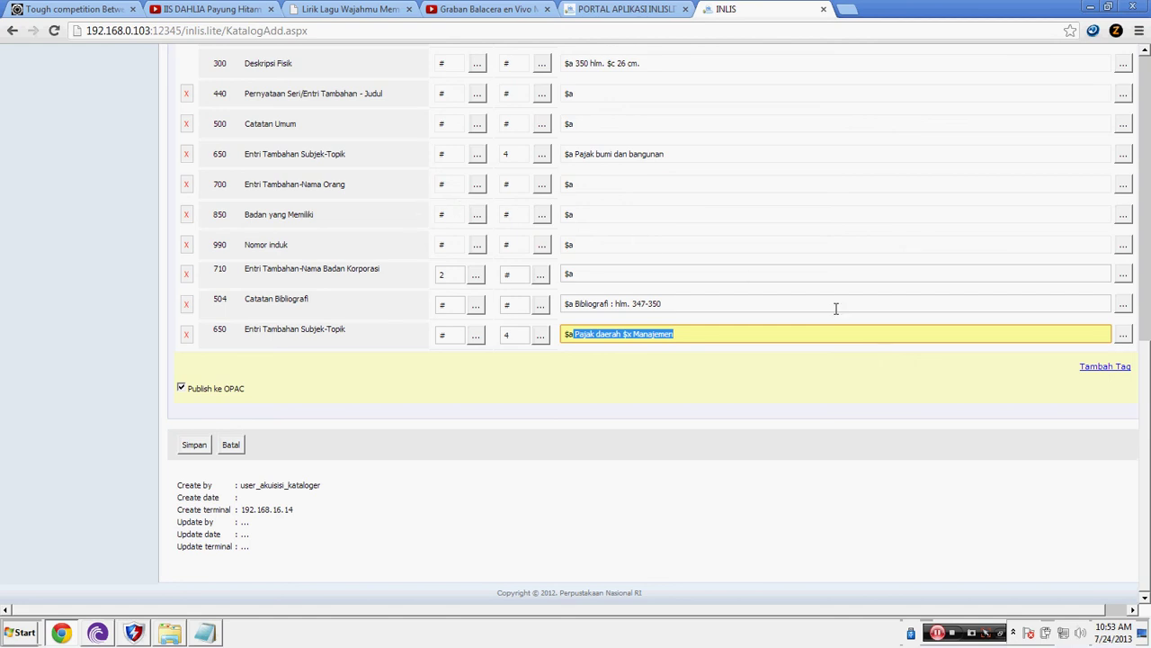
Step: Find tag 710 (Entri Tambahan-Nama Badan Korporasi) in the tag list and add another one to the catalogue record
{"action": "left_click", "coordinate": [1111, 376]}
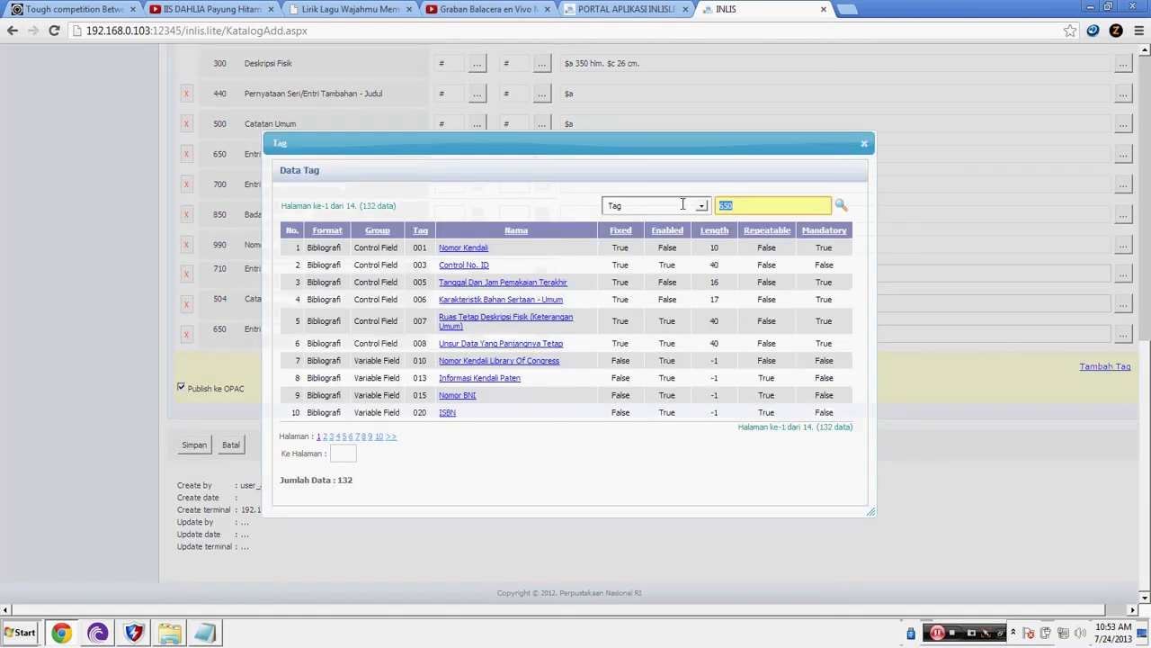
{"action": "type", "text": "710"}
{"action": "left_click", "coordinate": [841, 205]}
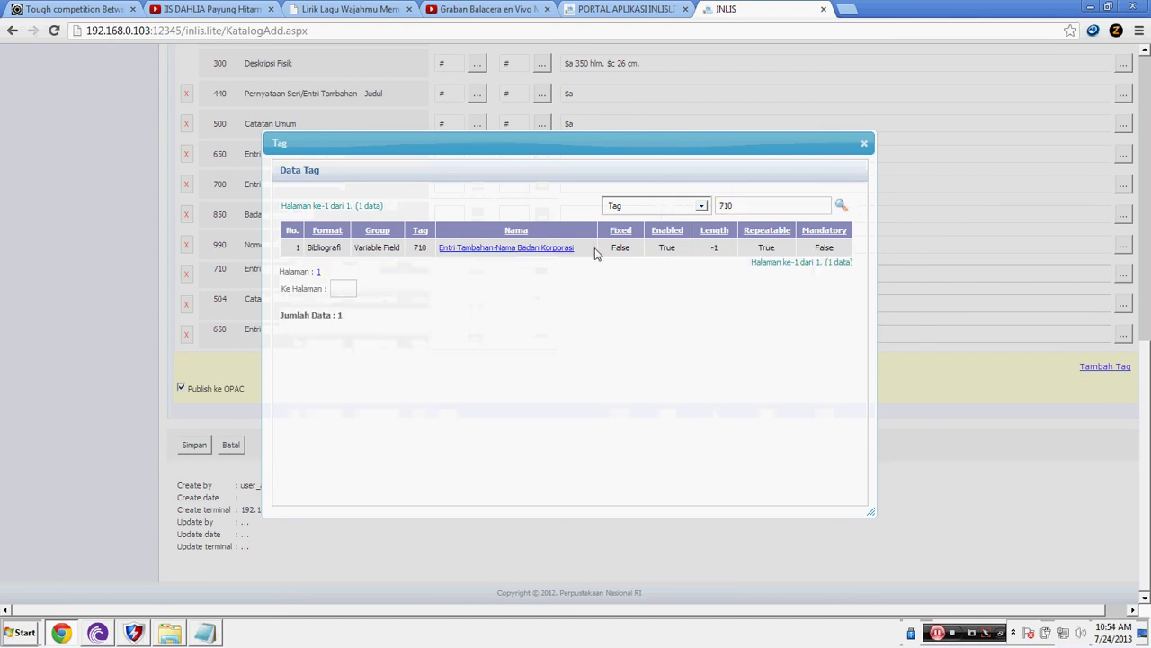
{"action": "left_click", "coordinate": [513, 256]}
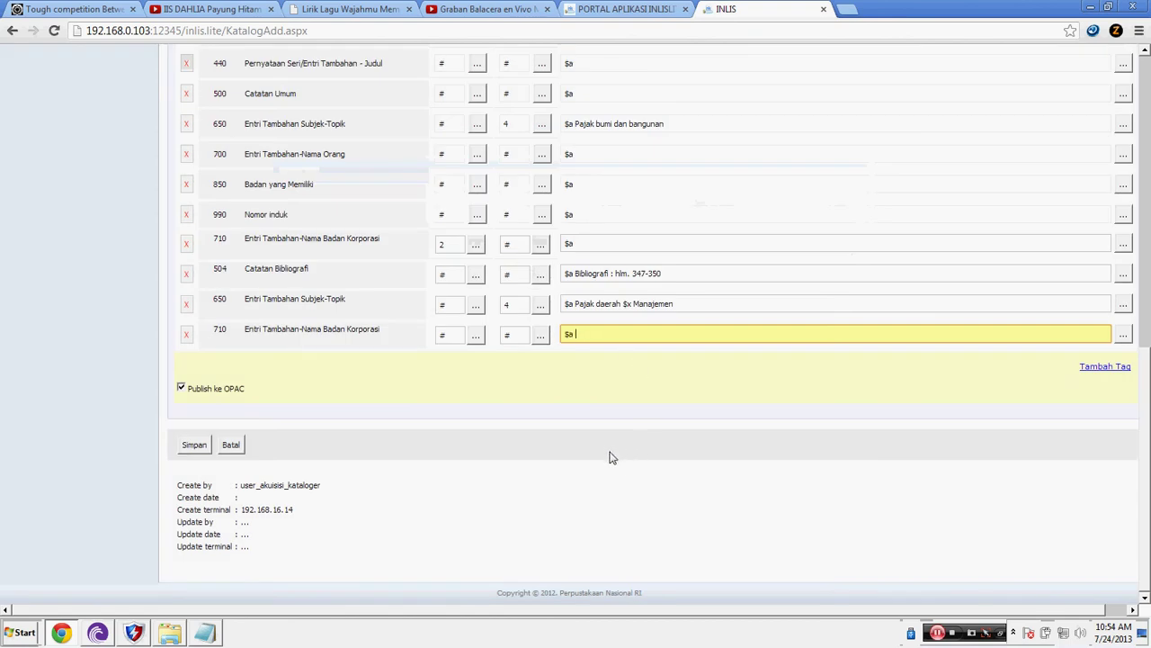
Step: Set the new tag 710's first indicator to 2 (Nama ditulis langsung) and its second to # (Informasi tidak tersedia)
{"action": "left_click", "coordinate": [476, 337]}
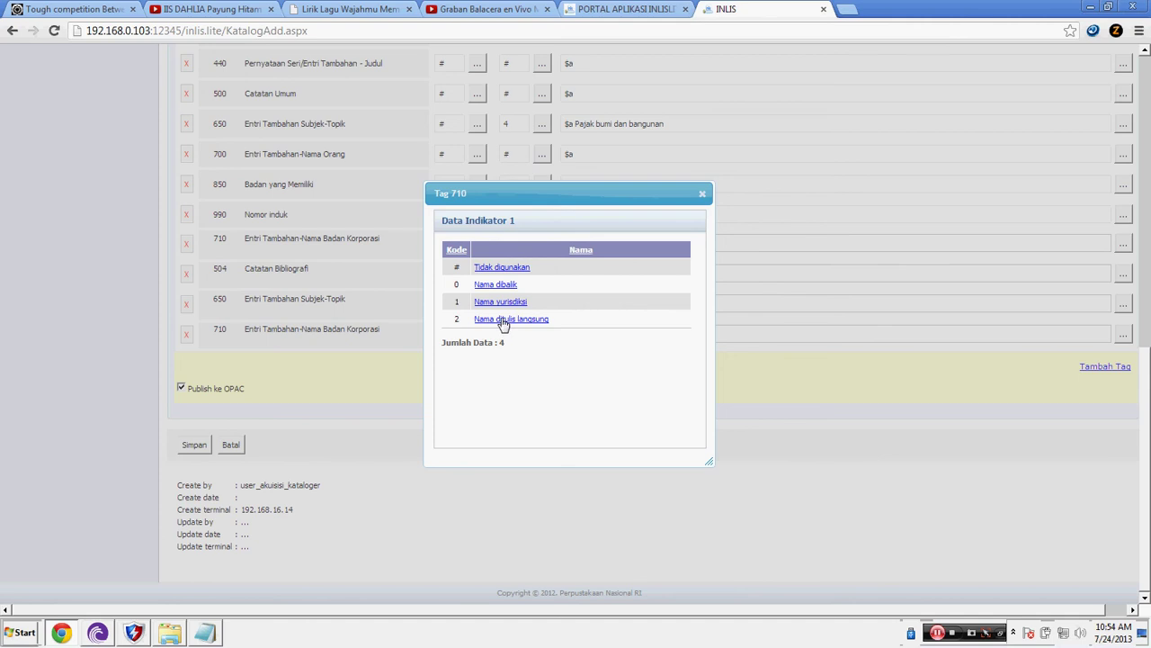
{"action": "left_click", "coordinate": [503, 320]}
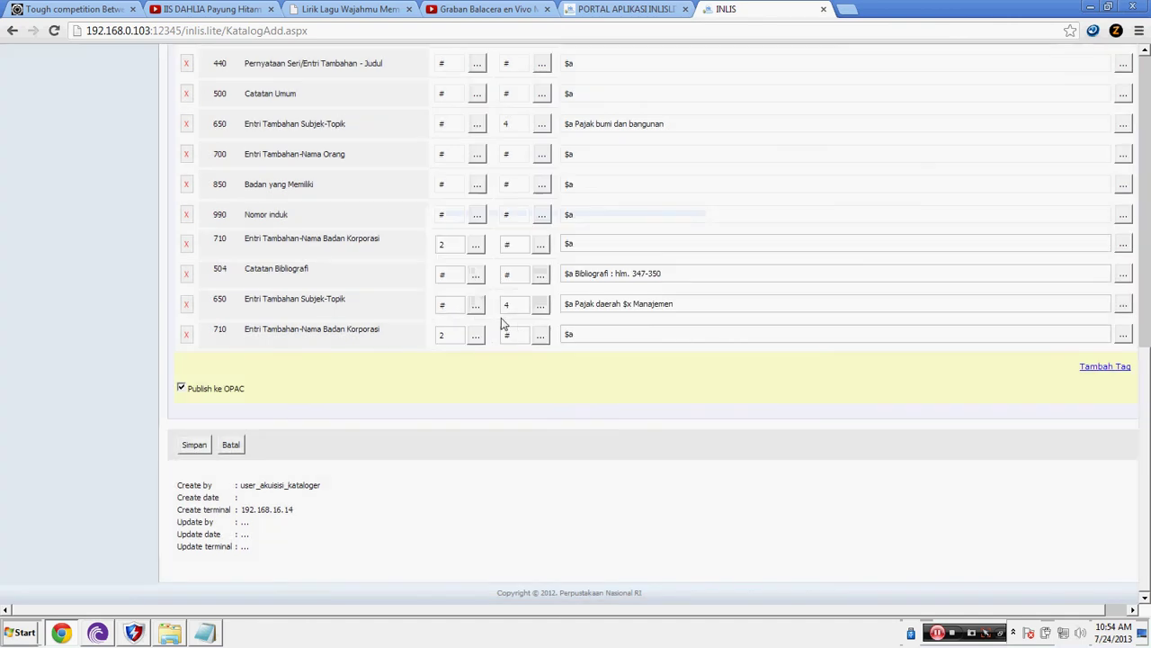
{"action": "left_click", "coordinate": [541, 335]}
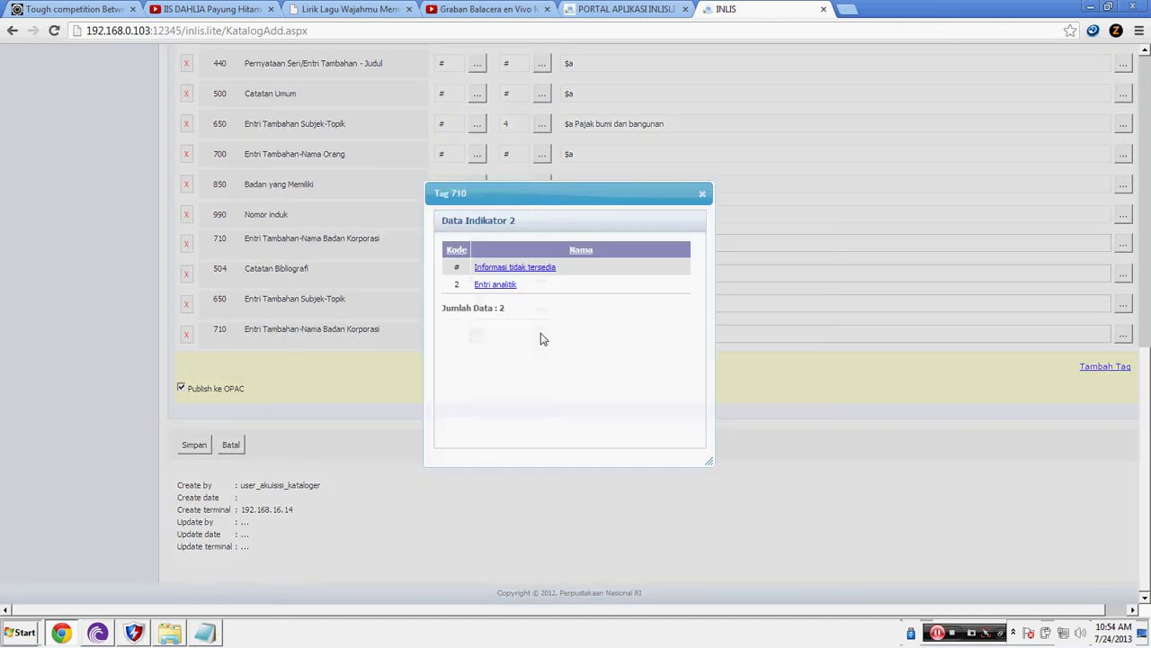
{"action": "left_click", "coordinate": [511, 268]}
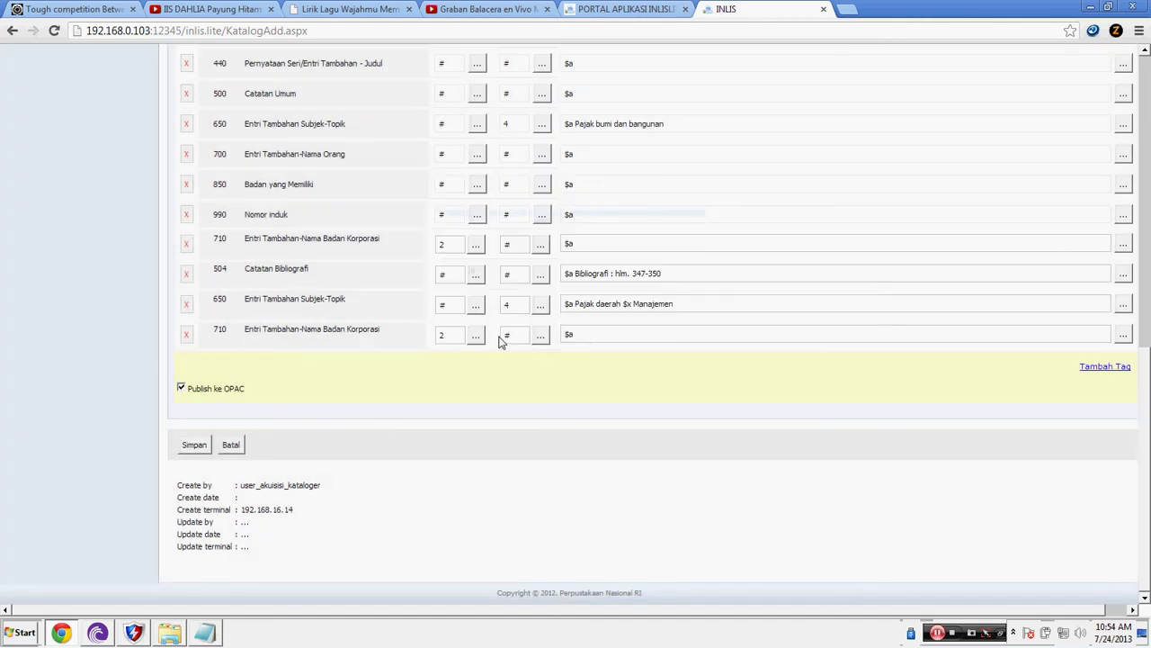
Step: Enter "Badan Pendidikan dan Pelatihan Keuangan" in $a of the new tag 710 and review the tag's subfields
{"action": "left_click", "coordinate": [591, 334]}
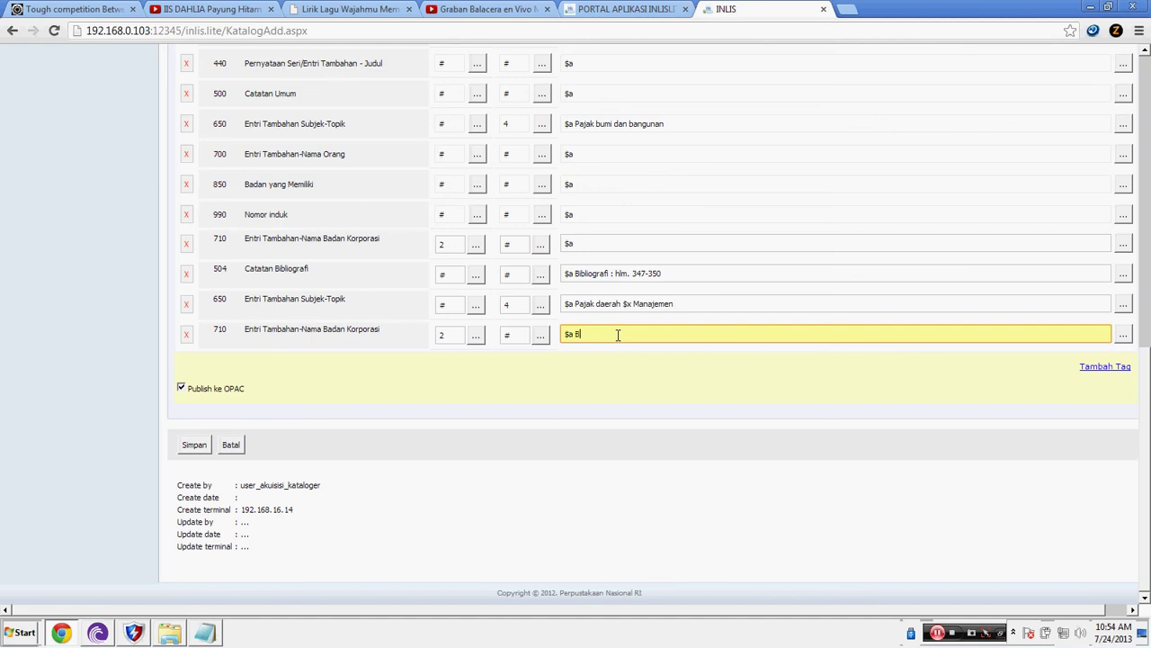
{"action": "type", "text": "adan Pend"}
{"action": "type", "text": "idikan dan Peletihan Keuangan"}
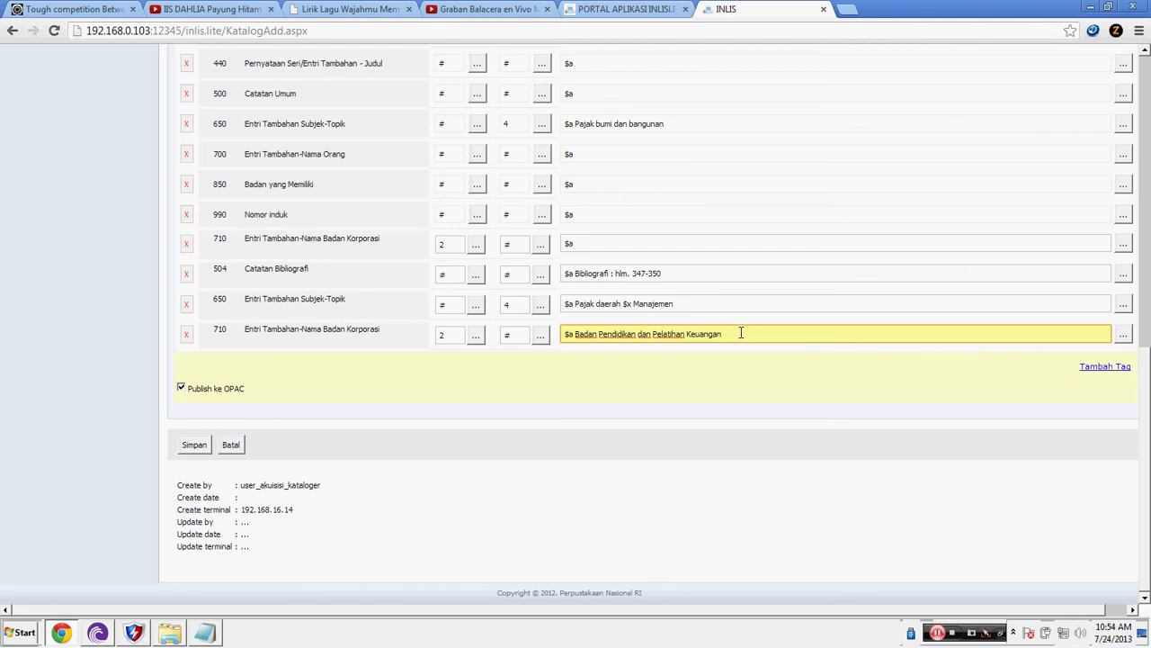
{"action": "left_click", "coordinate": [1124, 336]}
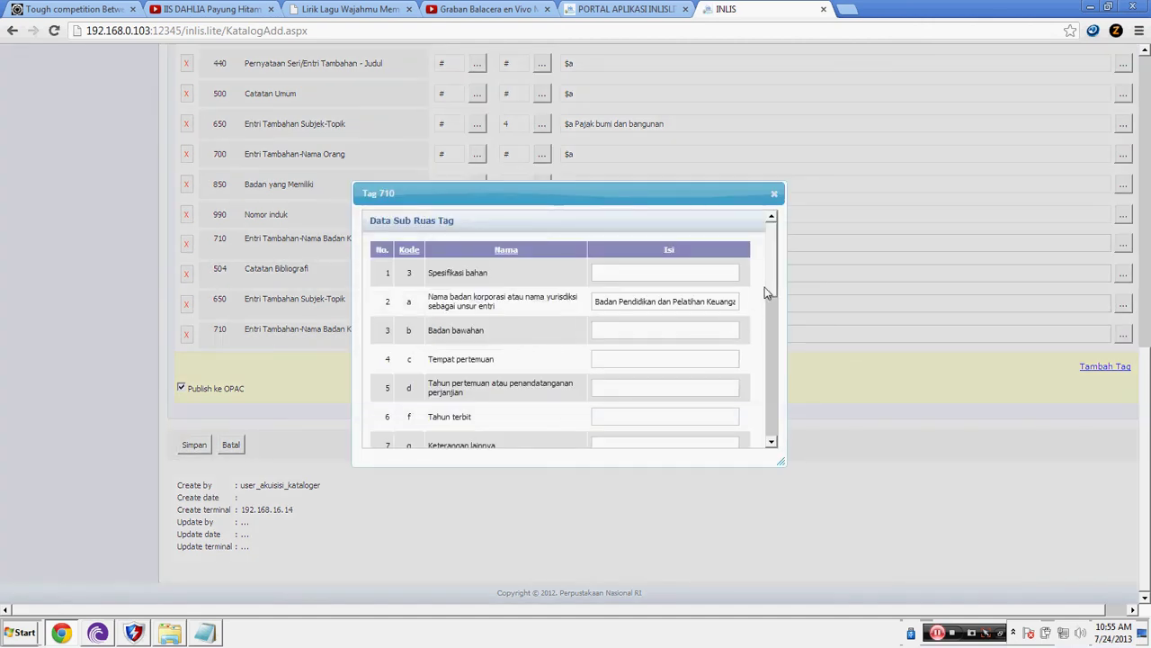
{"action": "left_click_drag", "start_coordinate": [774, 262], "coordinate": [777, 405]}
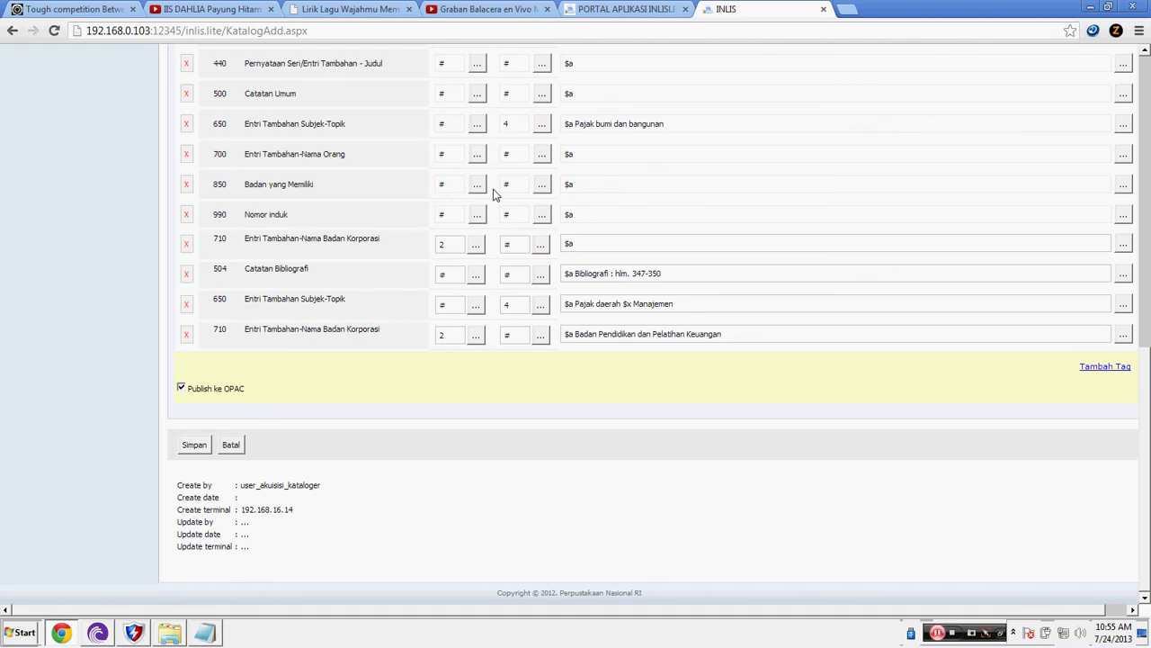
Step: Enter JKPNPNA in $a of tag 850 (Badan yang Memiliki) and 1234/PN/2006 in $a of tag 990 (Nomor induk)
{"action": "double_click", "coordinate": [442, 184]}
{"action": "double_click", "coordinate": [504, 187]}
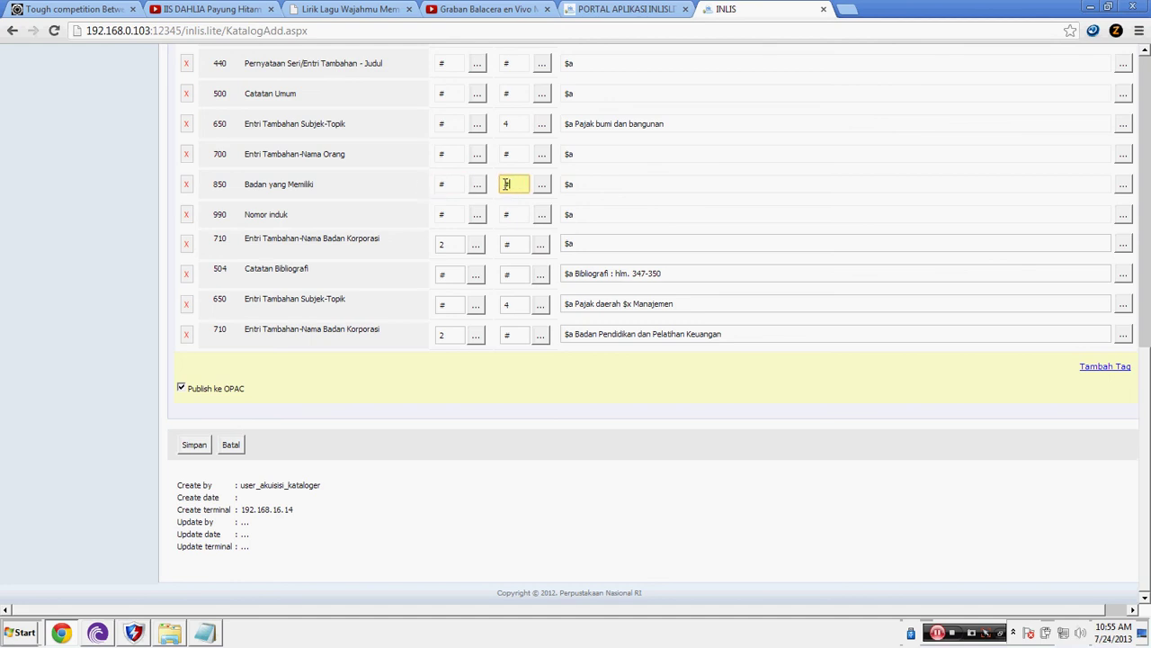
{"action": "left_click", "coordinate": [597, 183]}
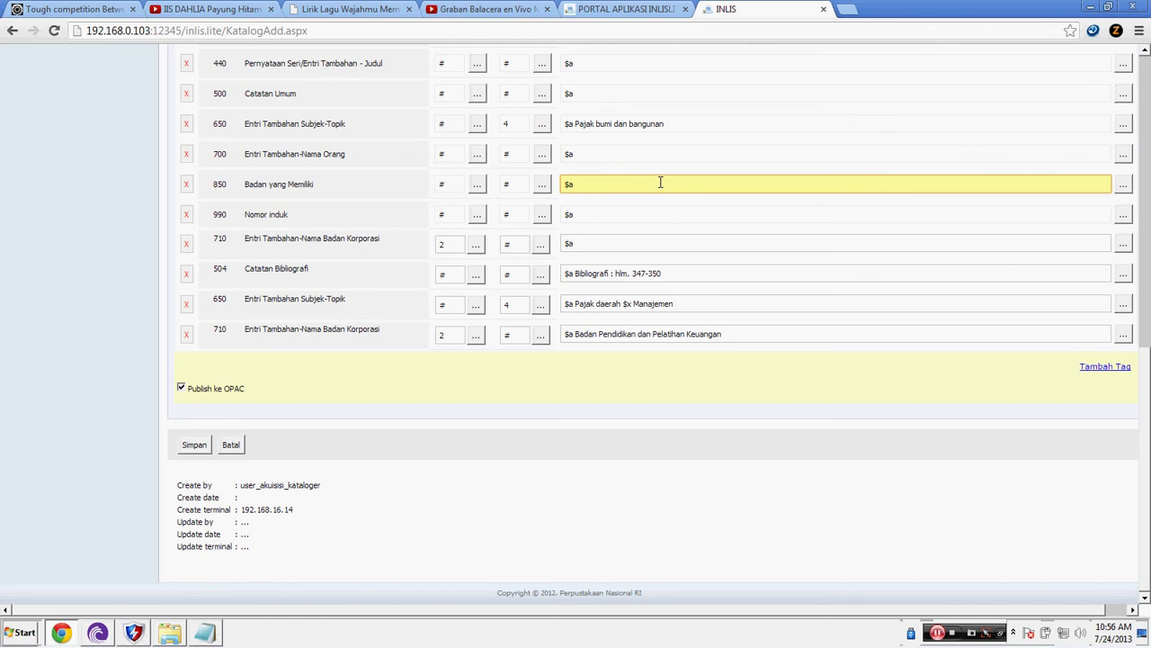
{"action": "type", "text": "JKPNPNA"}
{"action": "left_click", "coordinate": [615, 212]}
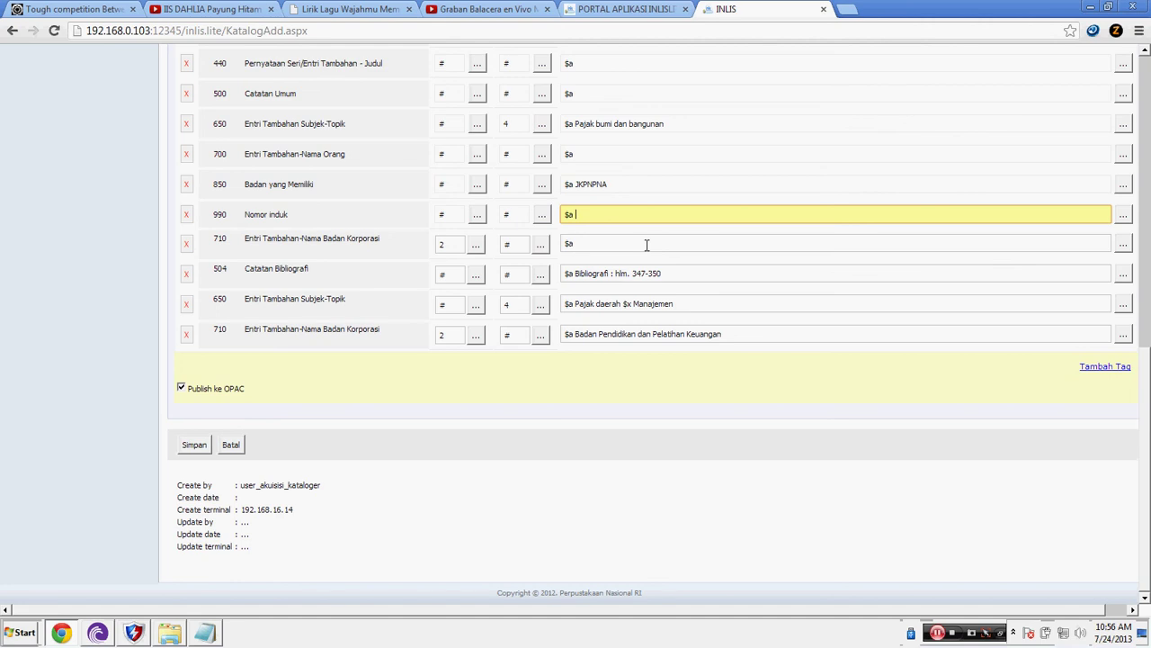
{"action": "type", "text": "34/PN/2006"}
Step: Review the completed tags of the catalogue record and save it, acknowledging the save message
{"action": "scroll", "coordinate": [872, 251], "scroll_direction": "up", "scroll_amount": 5}
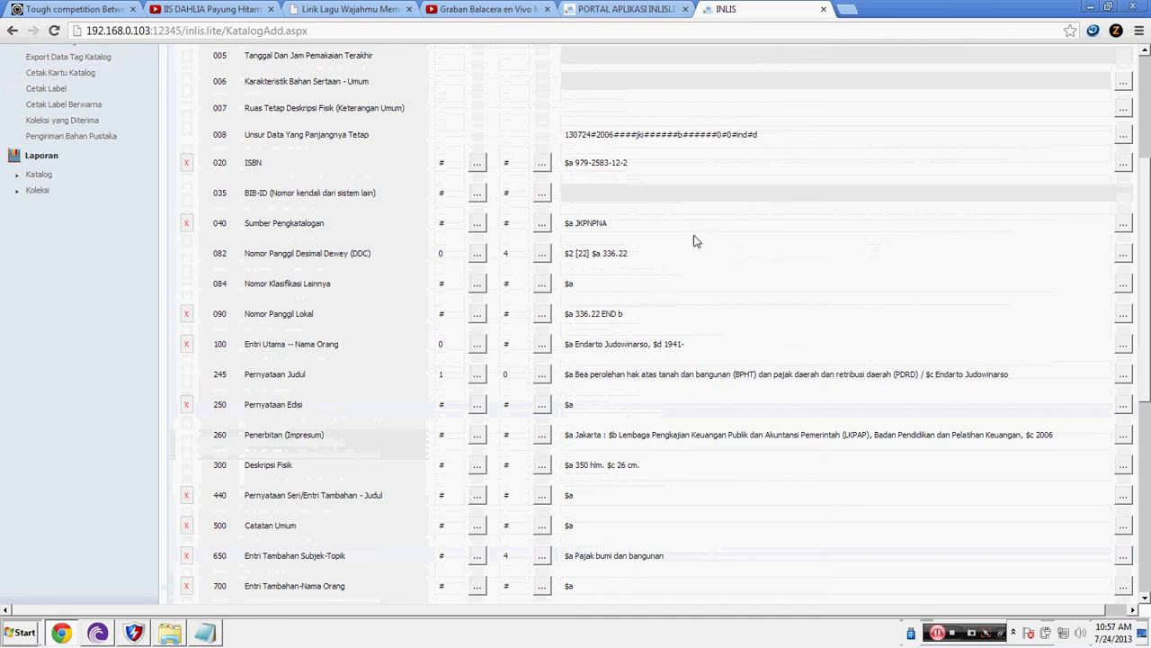
{"action": "scroll", "coordinate": [694, 239], "scroll_direction": "down", "scroll_amount": 2}
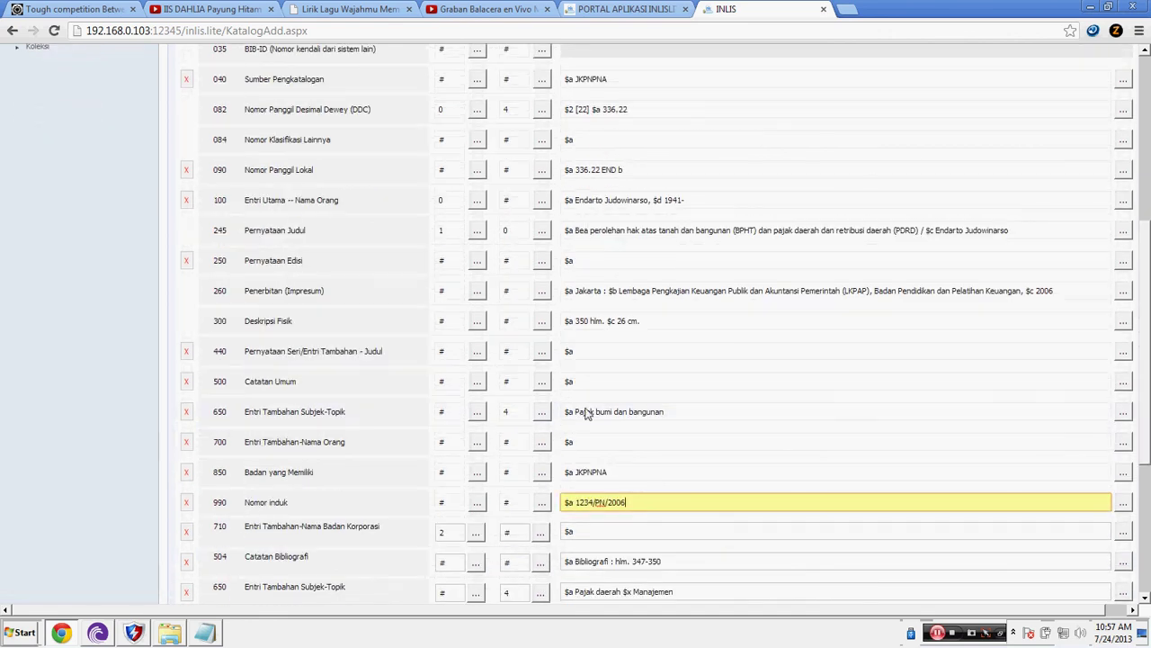
{"action": "scroll", "coordinate": [585, 416], "scroll_direction": "down", "scroll_amount": 3}
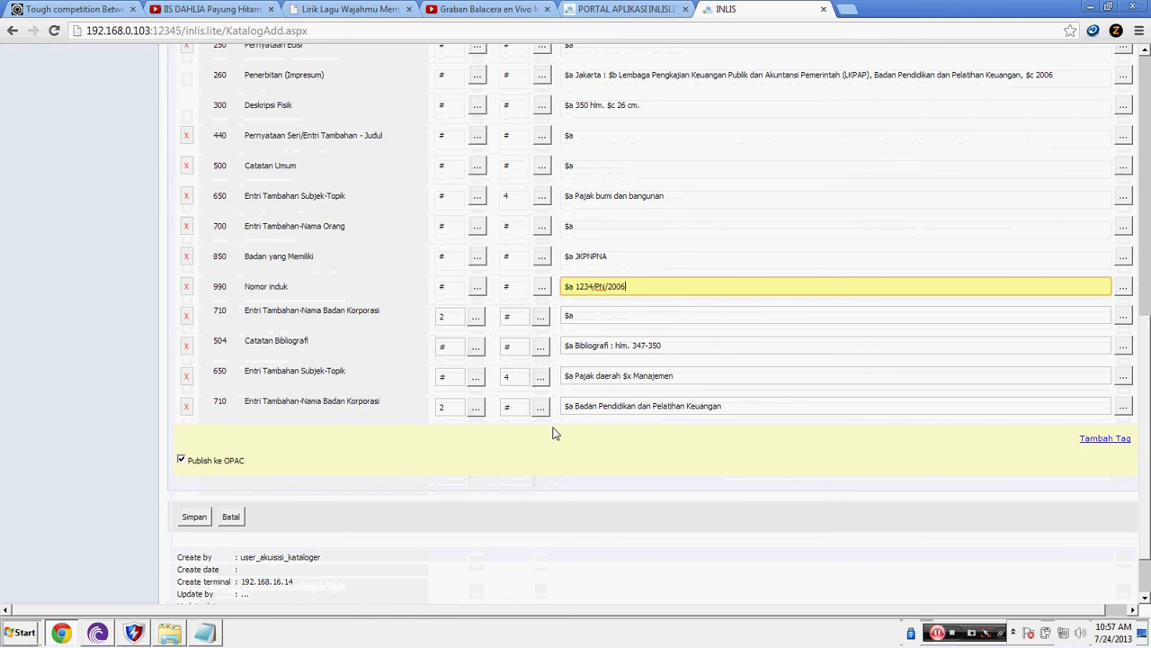
{"action": "scroll", "coordinate": [553, 432], "scroll_direction": "down", "scroll_amount": 1}
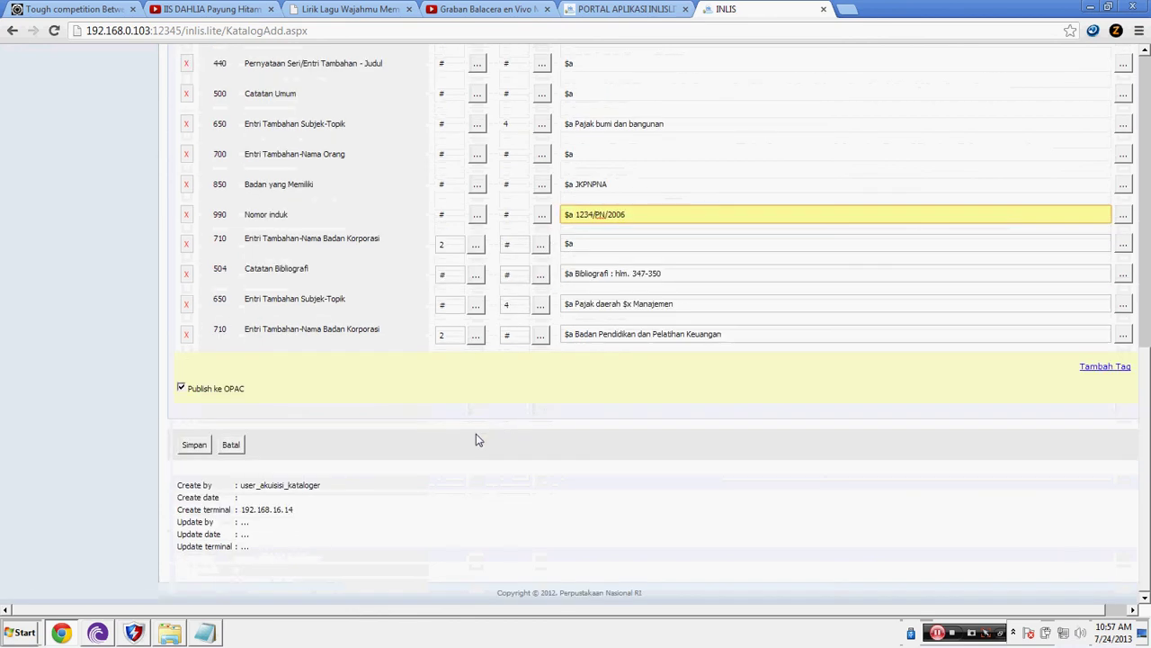
{"action": "left_click", "coordinate": [195, 447]}
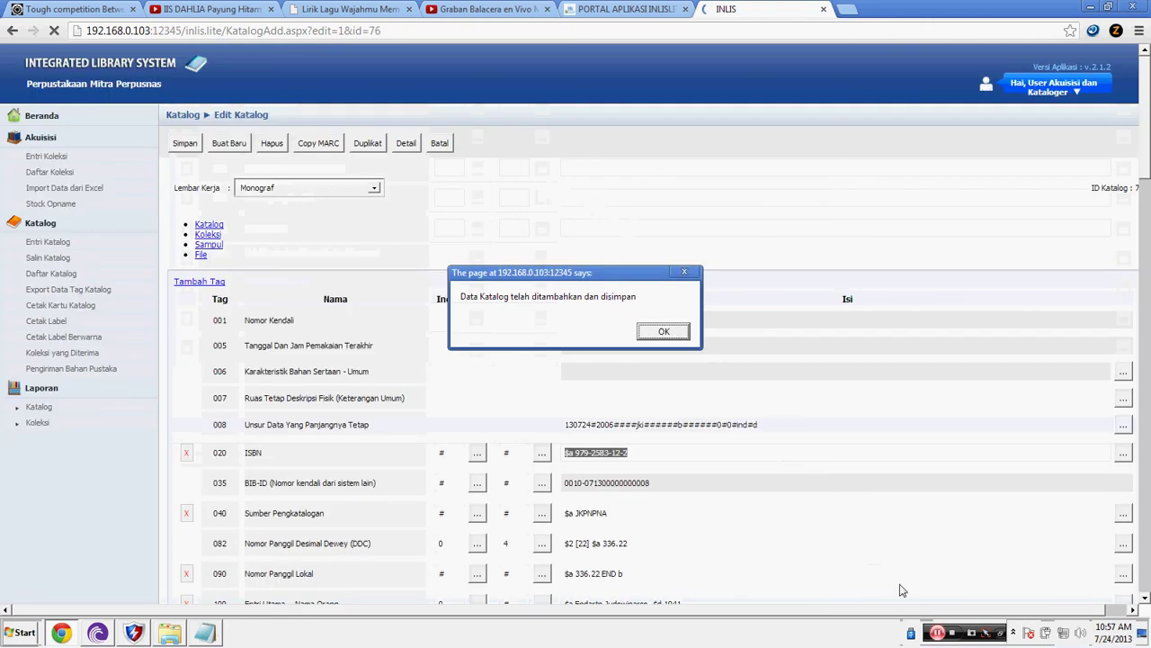
{"action": "left_click", "coordinate": [666, 332]}
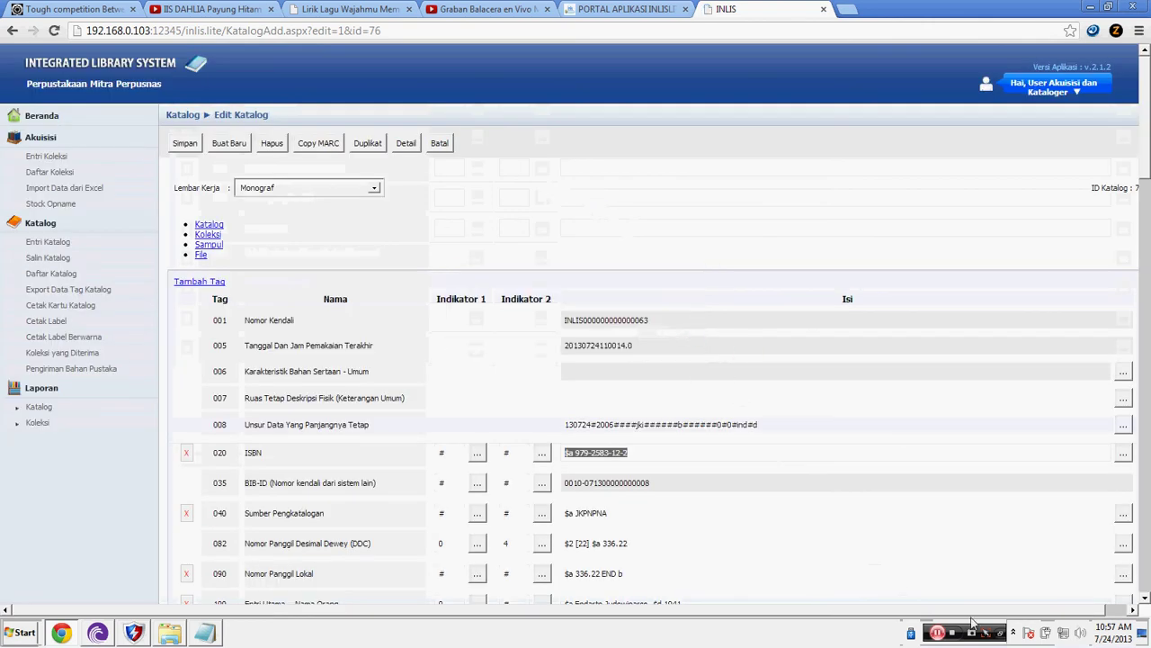